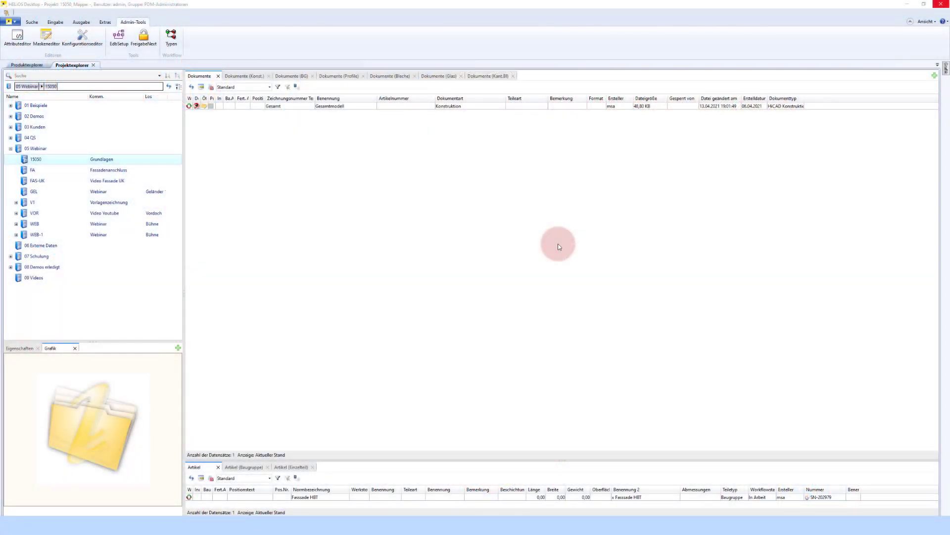
# Select the Gesamtmodell document in project 15050 and open it in HiCAD
pyautogui.click(334, 106)
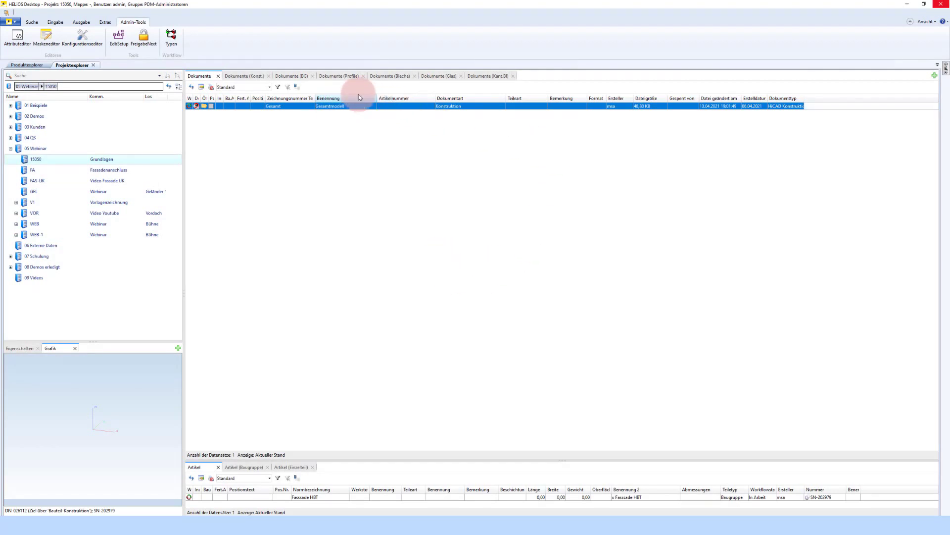
pyautogui.click(204, 107)
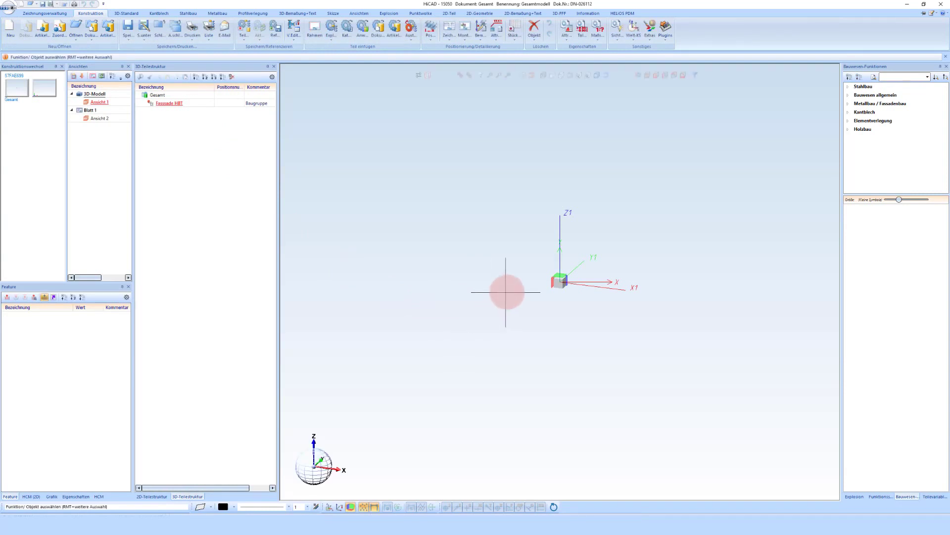
# Choose the HEA 200 standard profile from the I-Profile HEA (DIN 1025-3) series
pyautogui.click(191, 14)
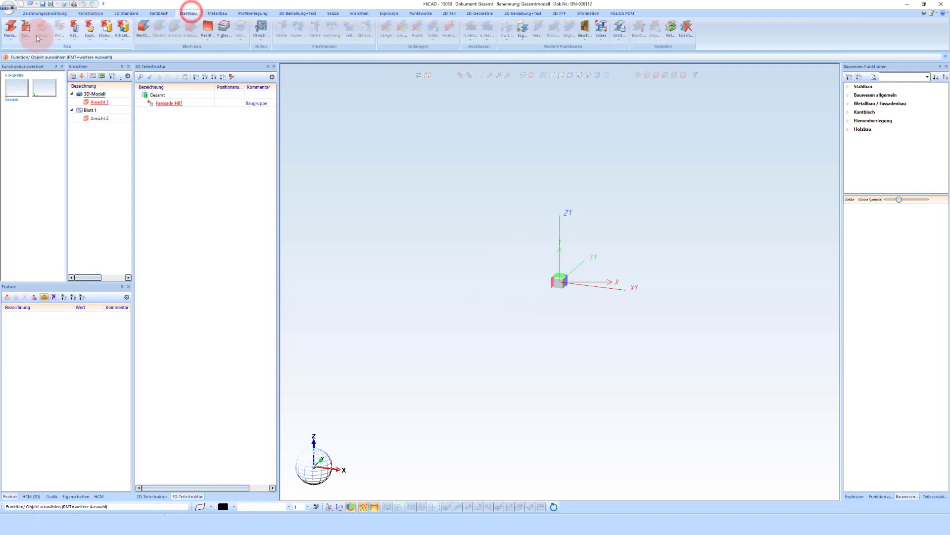
pyautogui.click(10, 27)
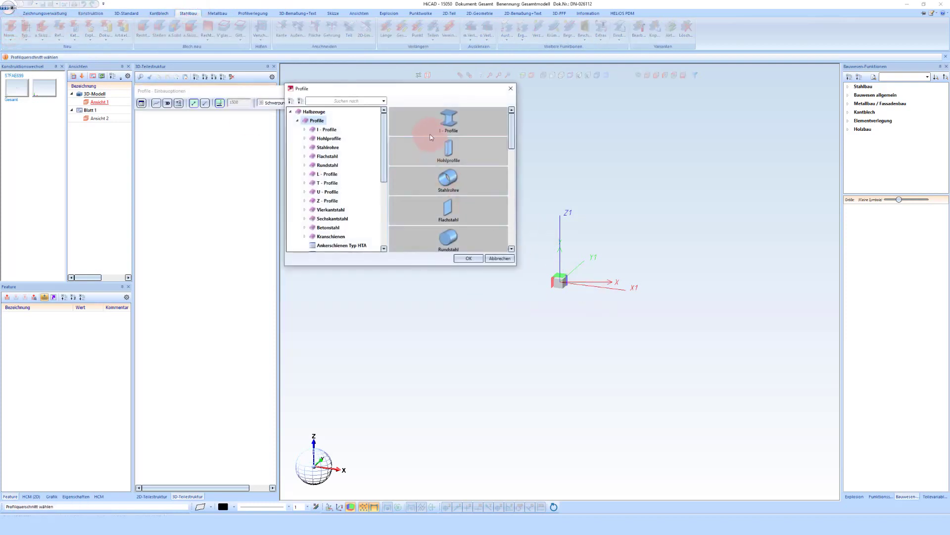
pyautogui.click(430, 137)
pyautogui.click(336, 156)
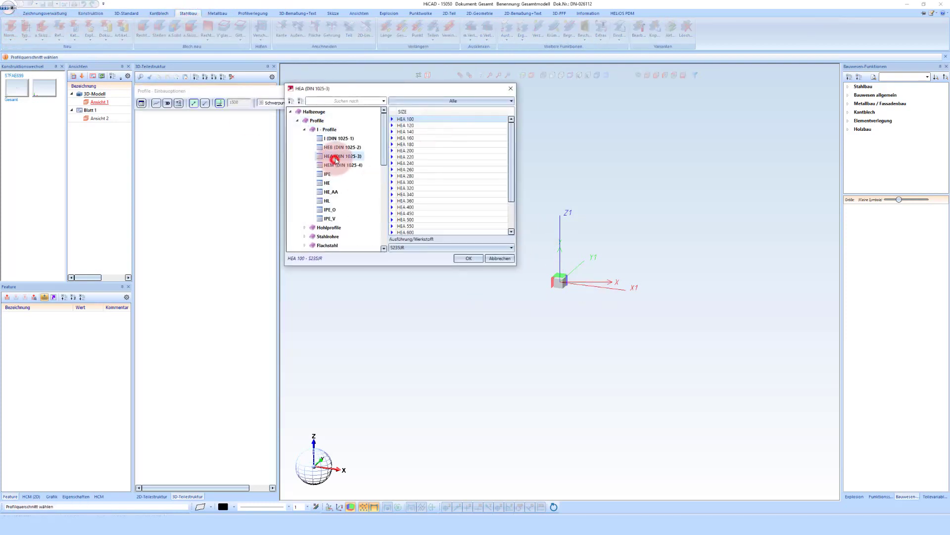
pyautogui.click(405, 150)
pyautogui.click(469, 257)
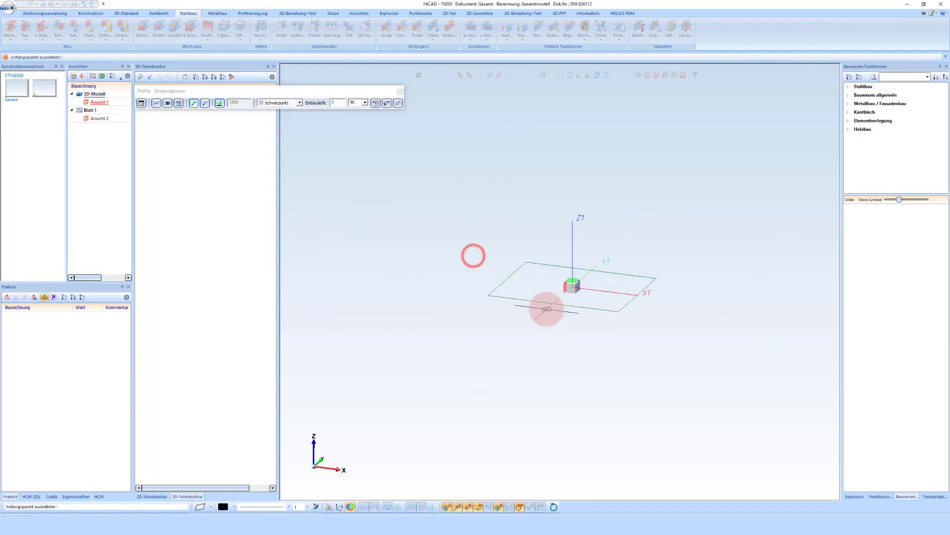
# Place two HEA 200 beams, the second perpendicular to the first
pyautogui.click(426, 354)
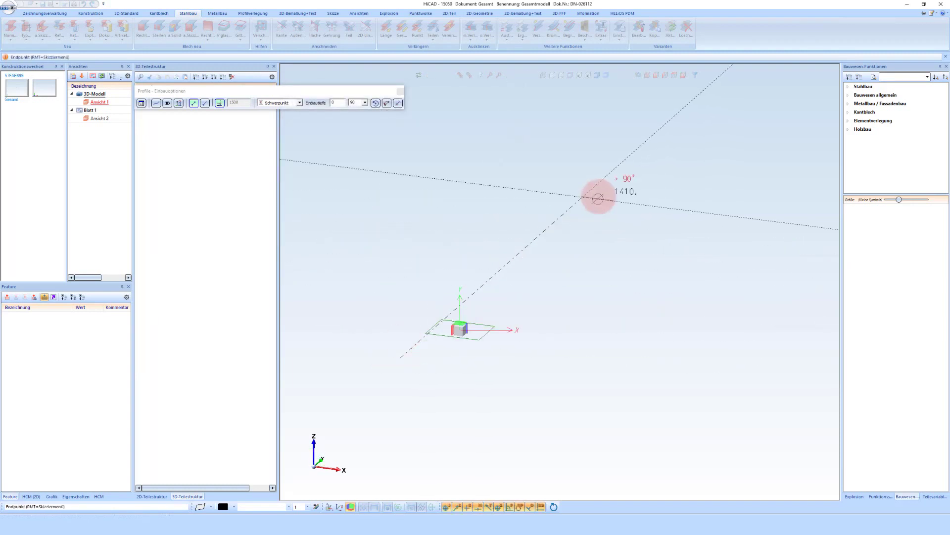
pyautogui.click(614, 158)
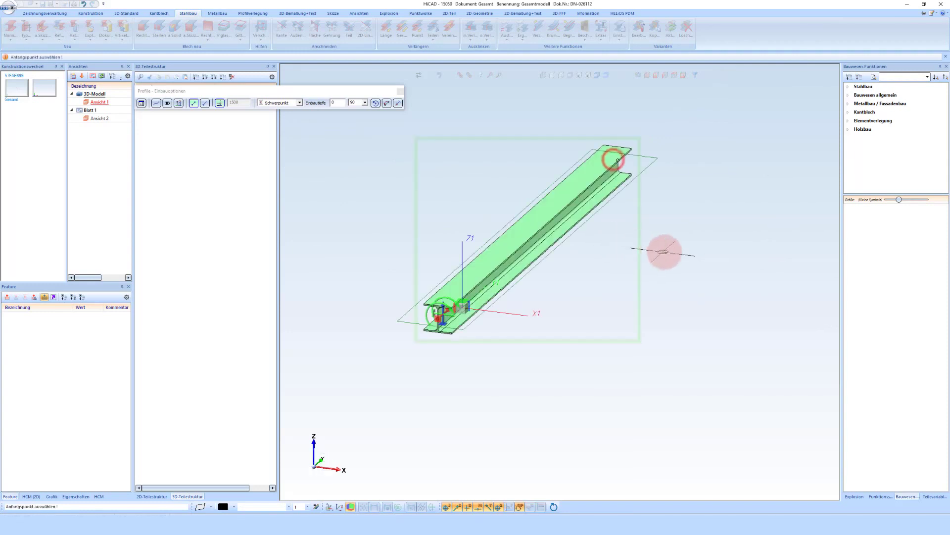
pyautogui.click(777, 277)
pyautogui.click(562, 251)
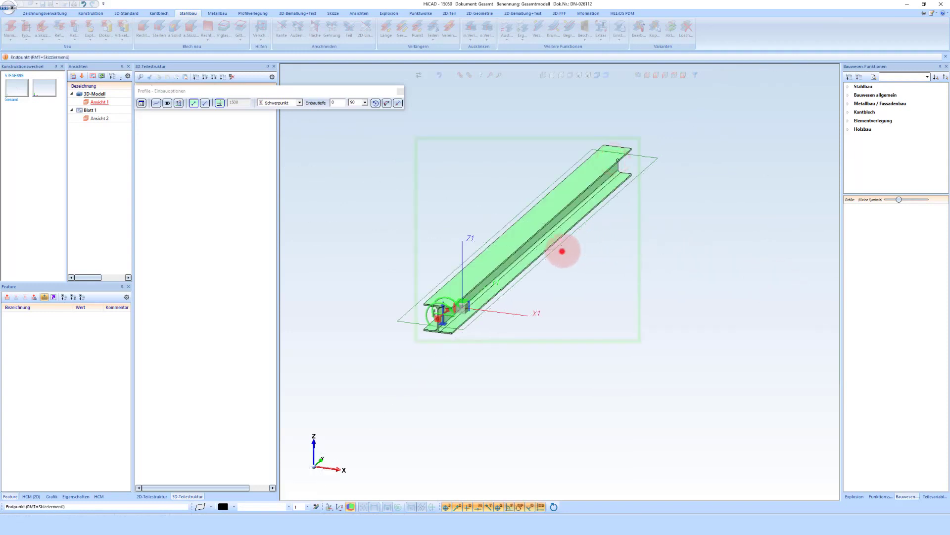
pyautogui.press('Escape')
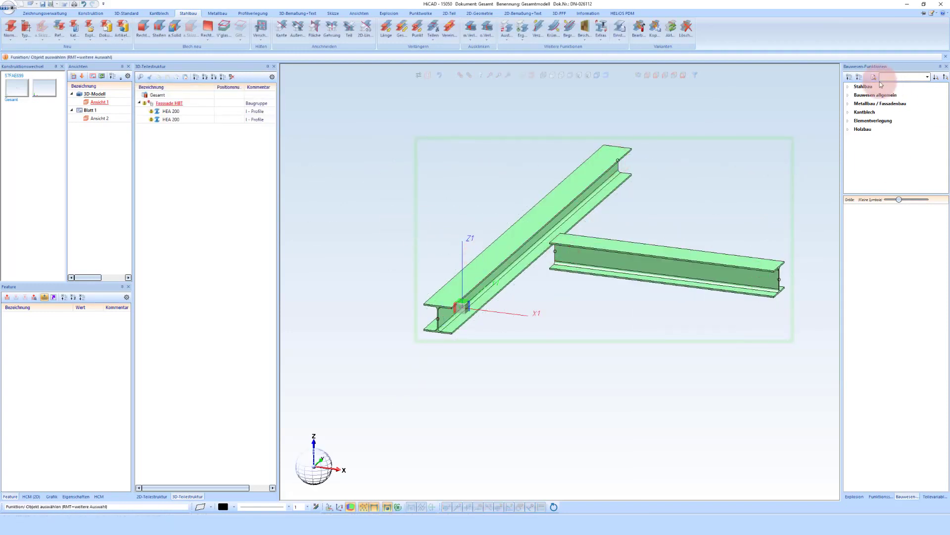
# Start an end plate connection on the first beam's end
pyautogui.click(866, 86)
pyautogui.click(864, 384)
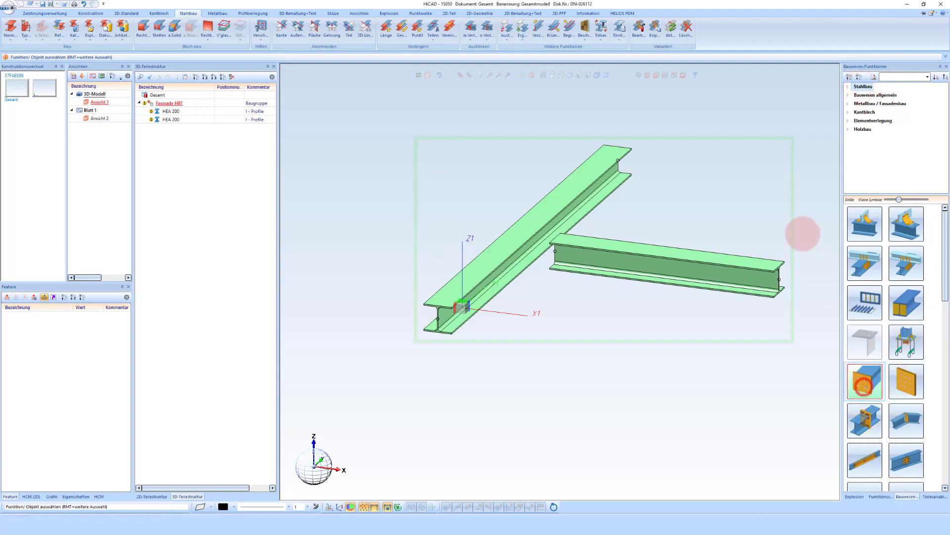
pyautogui.click(623, 165)
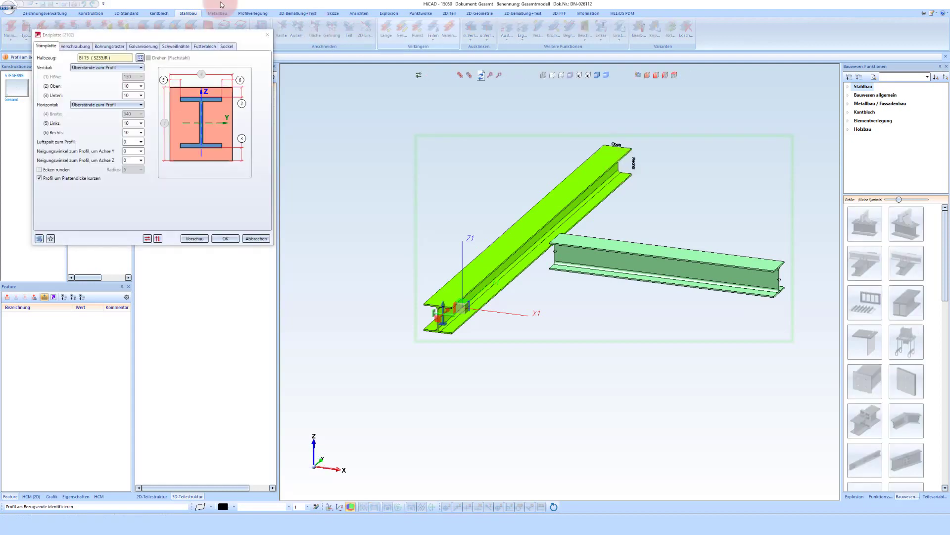
# Accept the Bl 15 end plate on the first beam, then fit a matching welded plate to the second beam
pyautogui.click(224, 238)
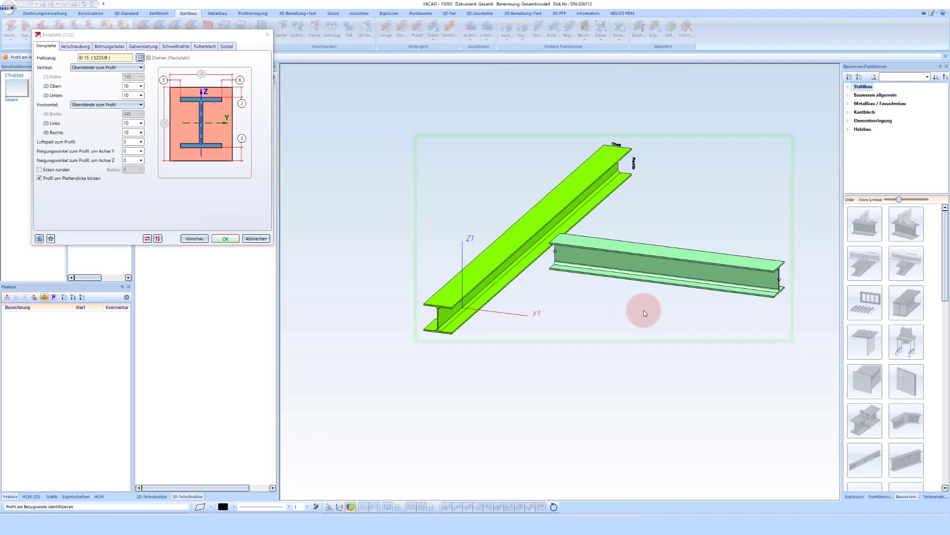
pyautogui.click(771, 280)
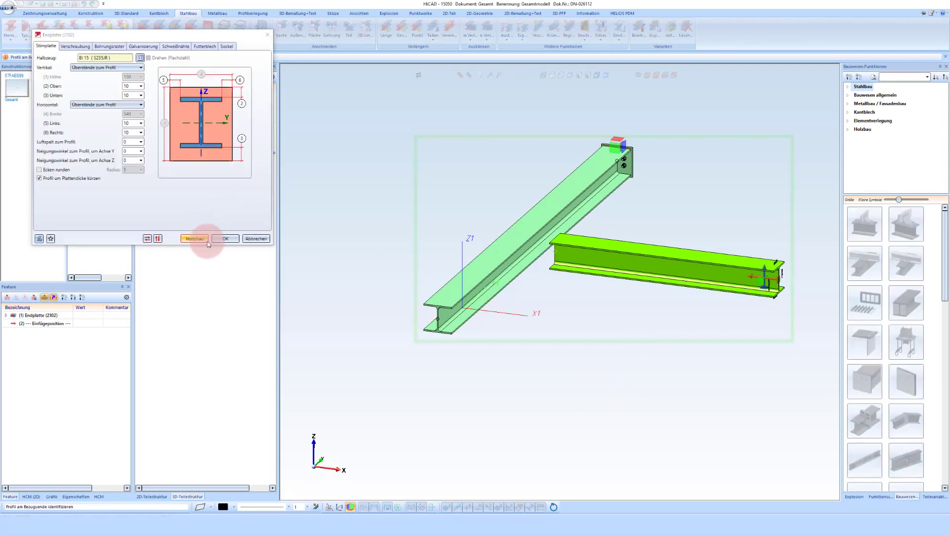
pyautogui.click(224, 238)
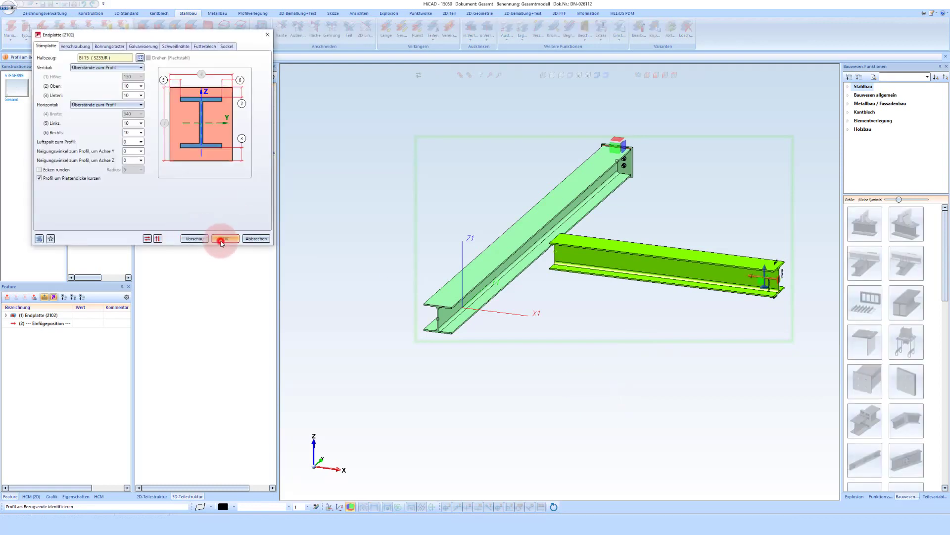
pyautogui.click(611, 359)
pyautogui.click(653, 331)
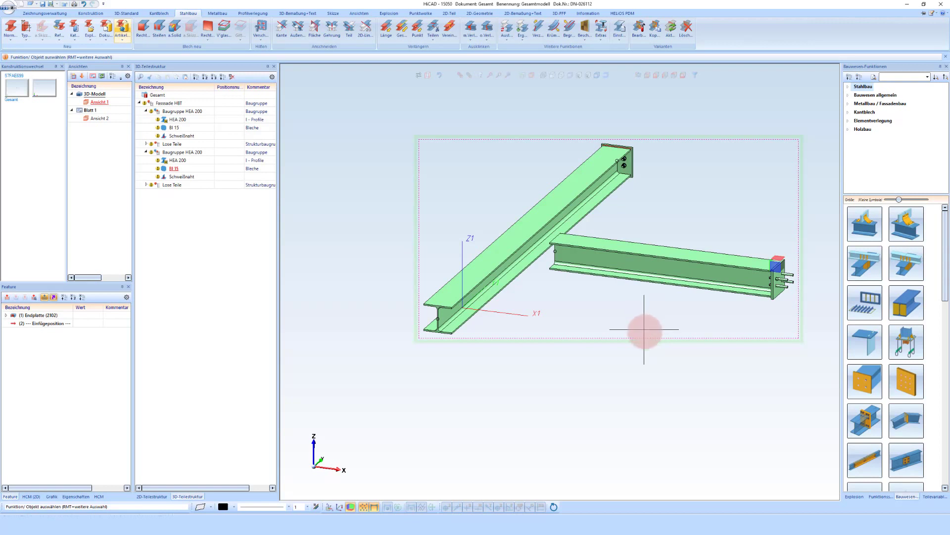
# End the end plate function and try Pos... numbering, acknowledging the not-a-positioning-model warning
pyautogui.middleClick(644, 328)
pyautogui.click(87, 9)
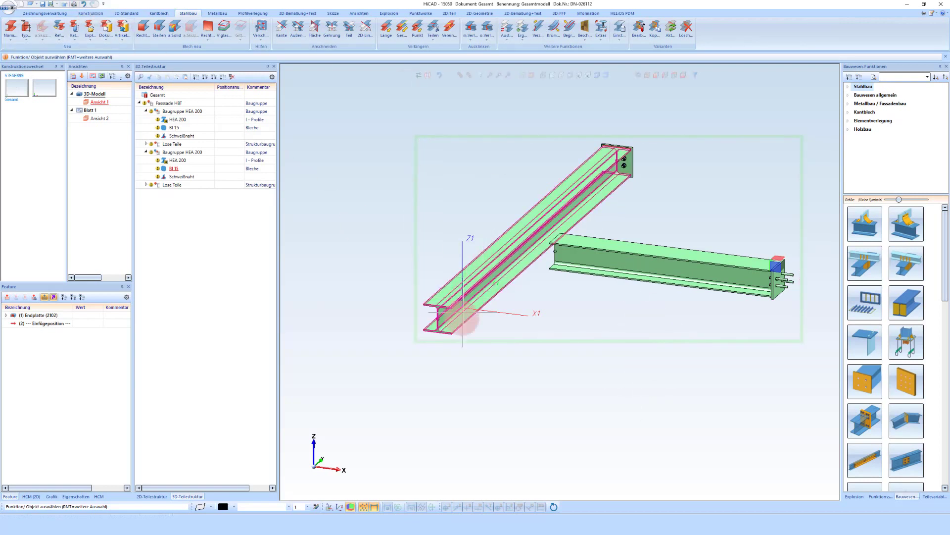
pyautogui.click(90, 14)
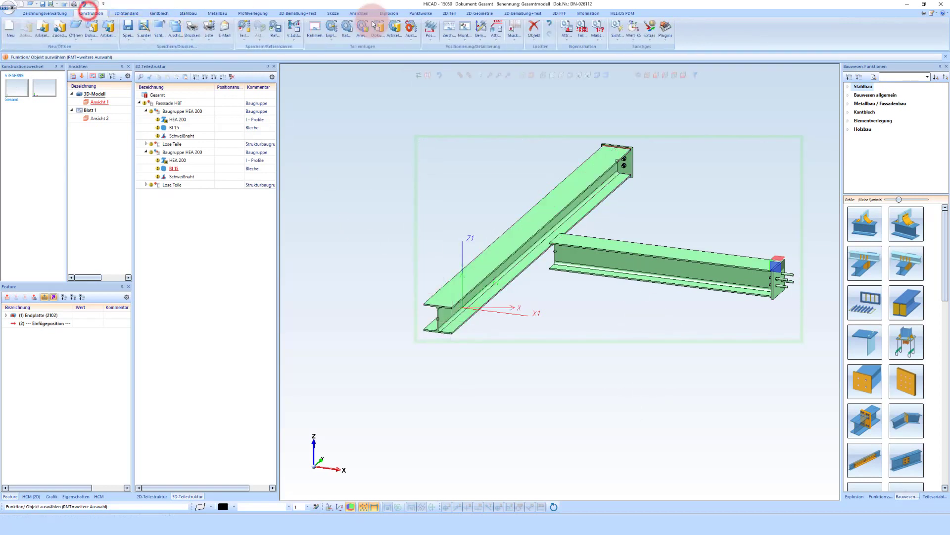
pyautogui.click(430, 28)
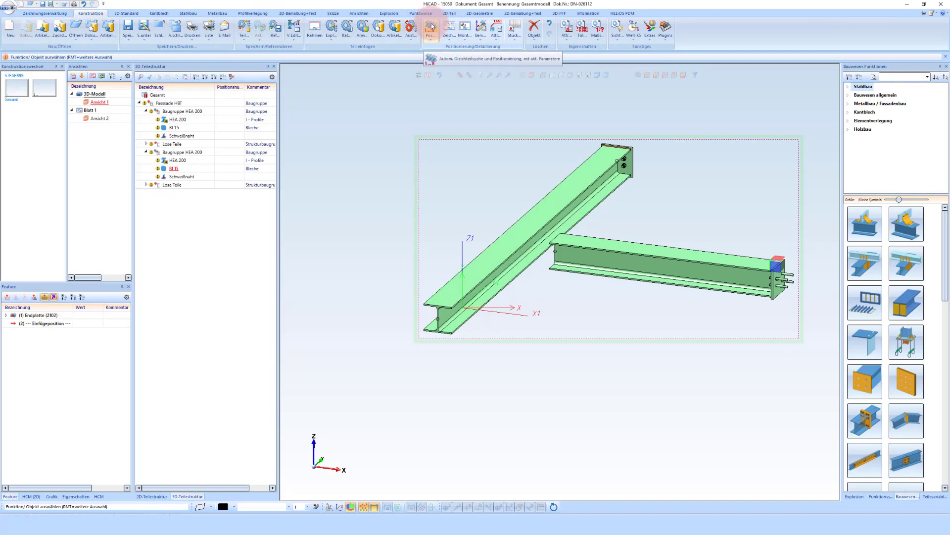
pyautogui.click(431, 27)
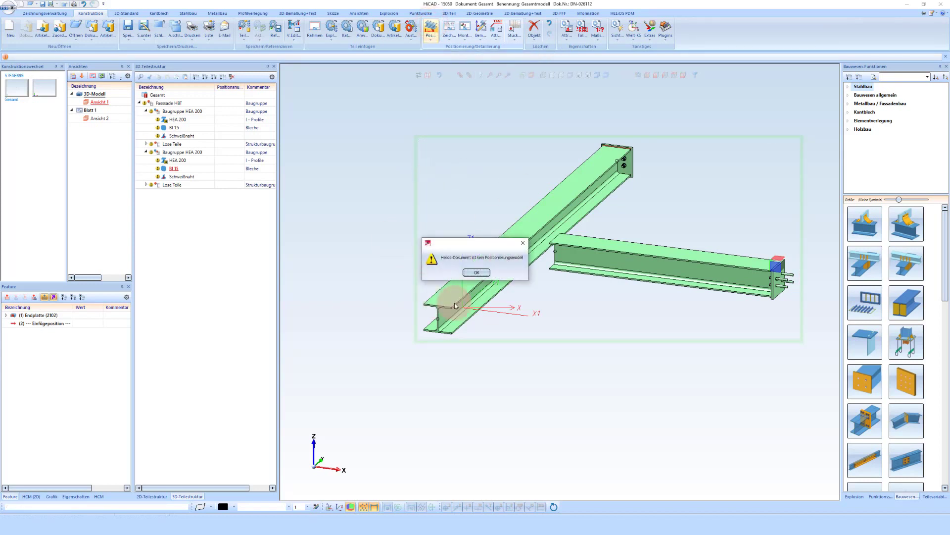
pyautogui.click(467, 273)
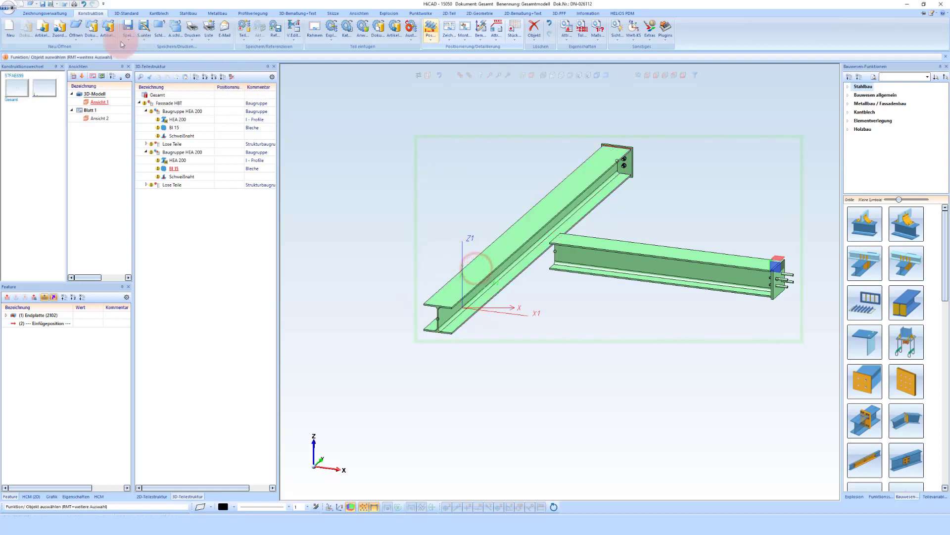
# Save the model, dismiss the invalid part number warning, and close Gesamtmodell
pyautogui.click(128, 27)
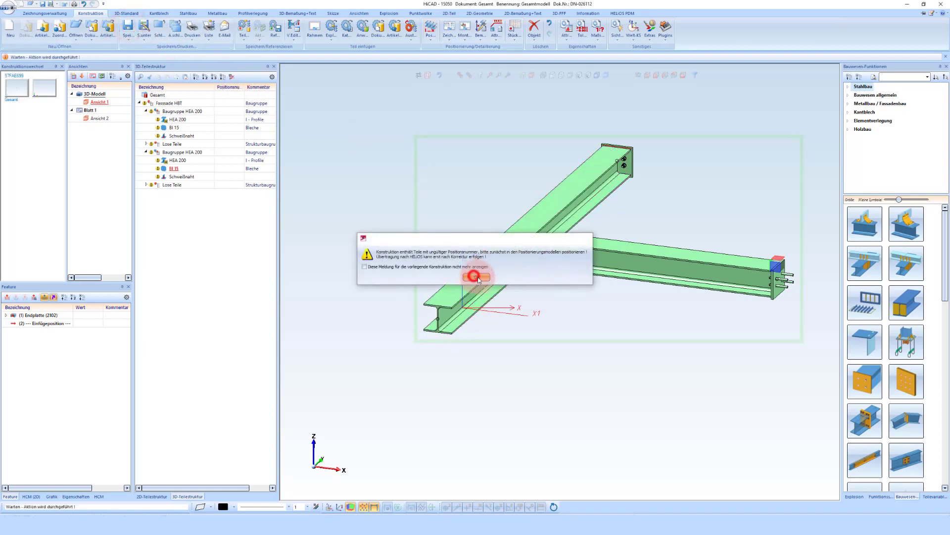
pyautogui.click(477, 277)
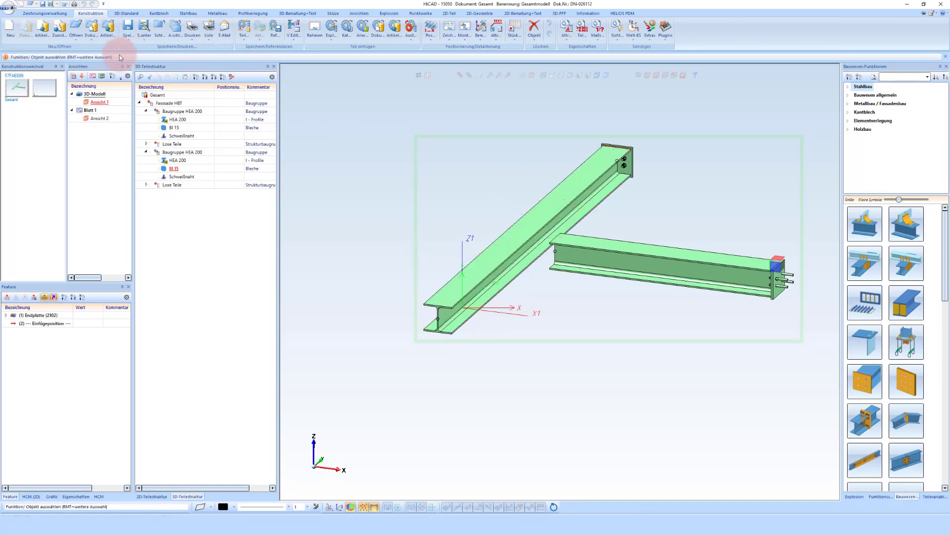
pyautogui.click(64, 6)
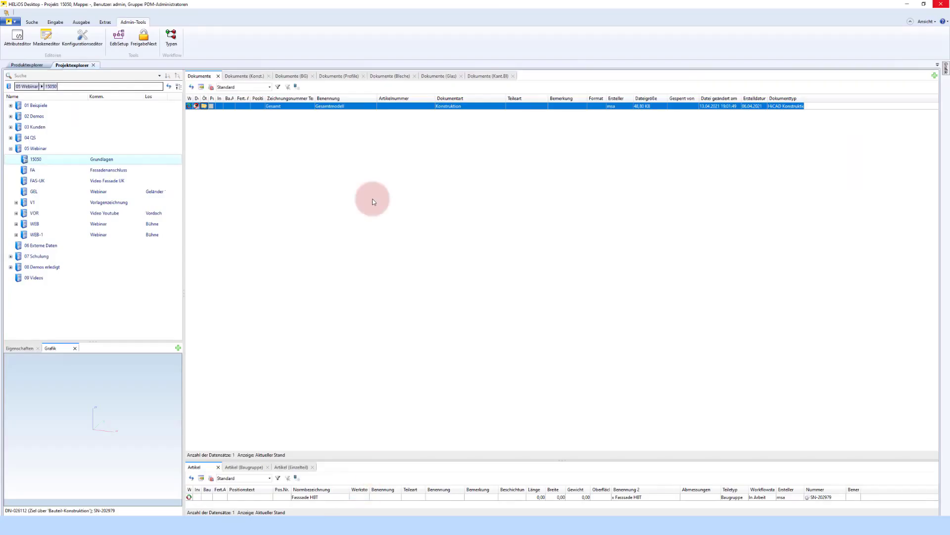
# Put the Gesamtmodell document into edit mode and tick its Pr flag
pyautogui.click(325, 157)
pyautogui.click(214, 108)
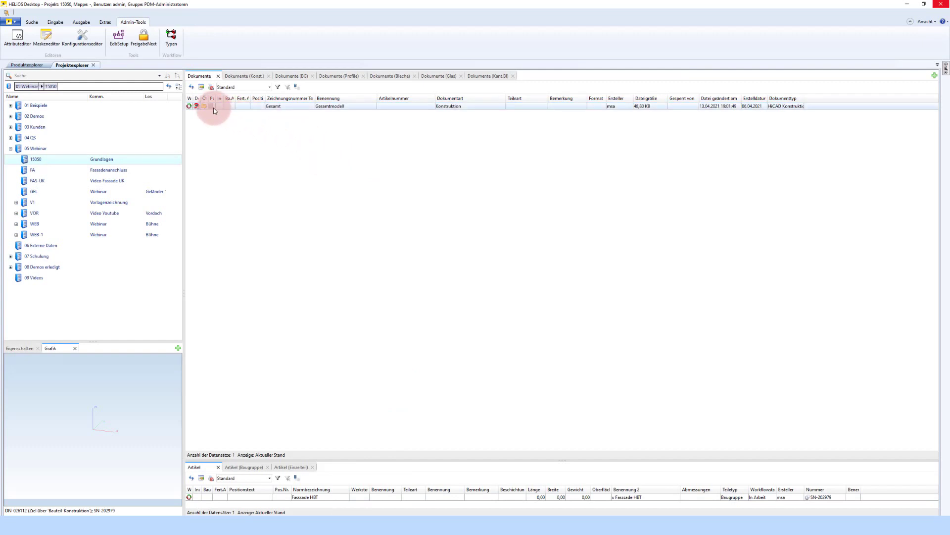
pyautogui.click(213, 108)
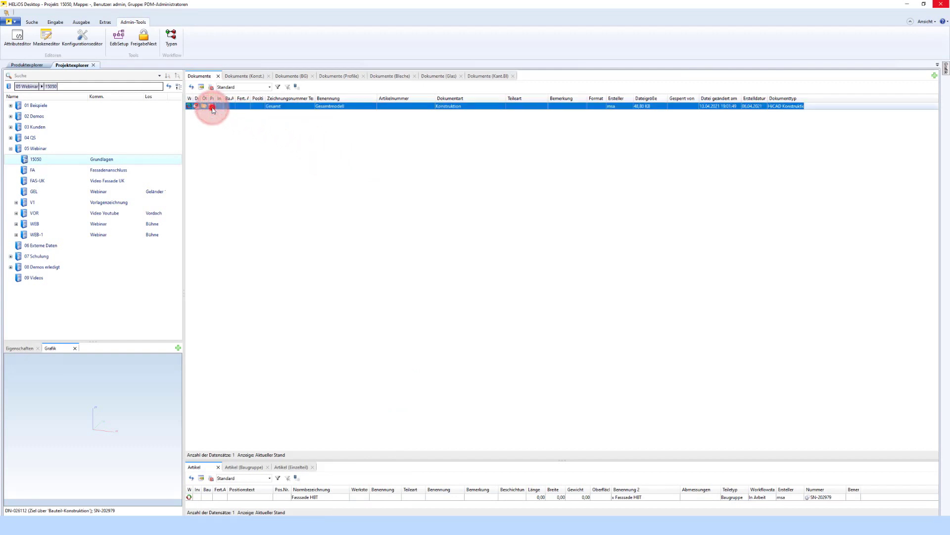
pyautogui.click(213, 108)
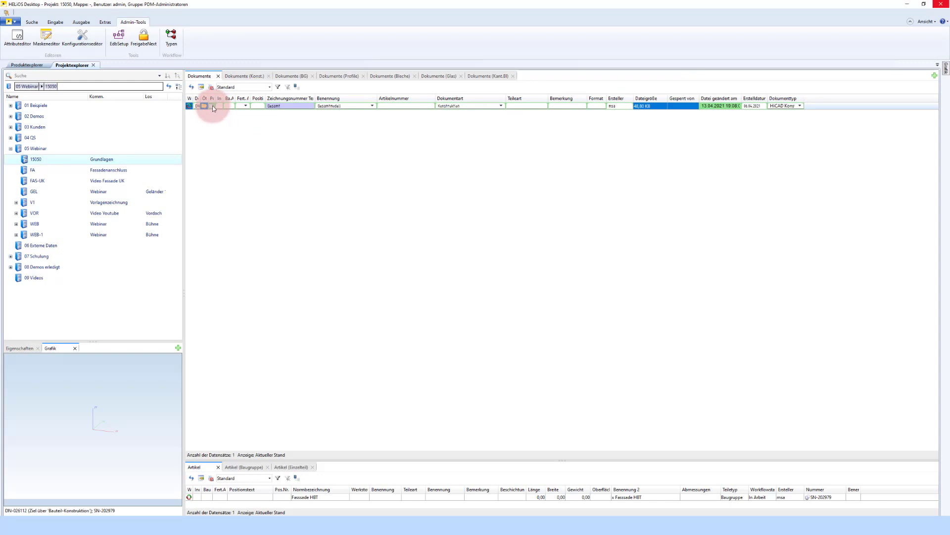
pyautogui.click(213, 105)
# Fill in the Ba.A construction section and set Fert.A fabrication section to 'S'
pyautogui.click(231, 106)
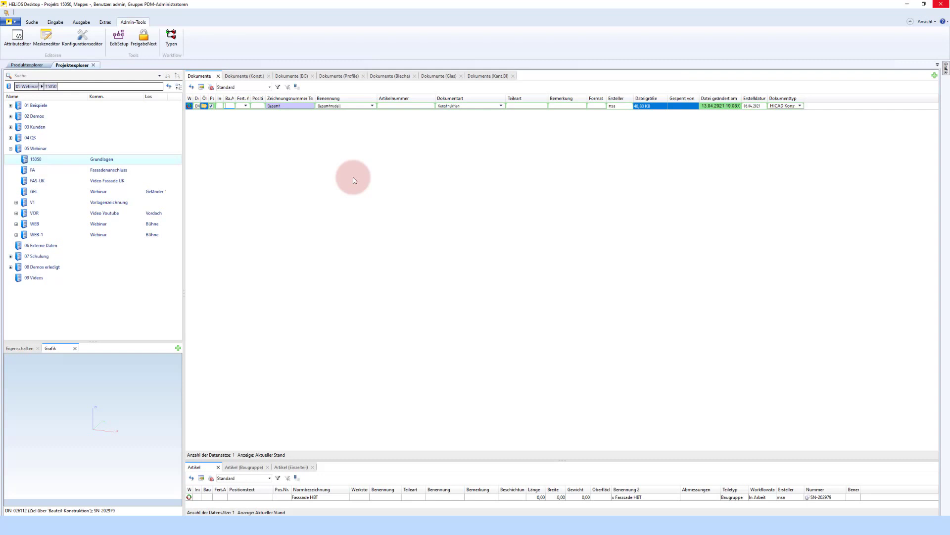
pyautogui.write('5')
pyautogui.click(239, 107)
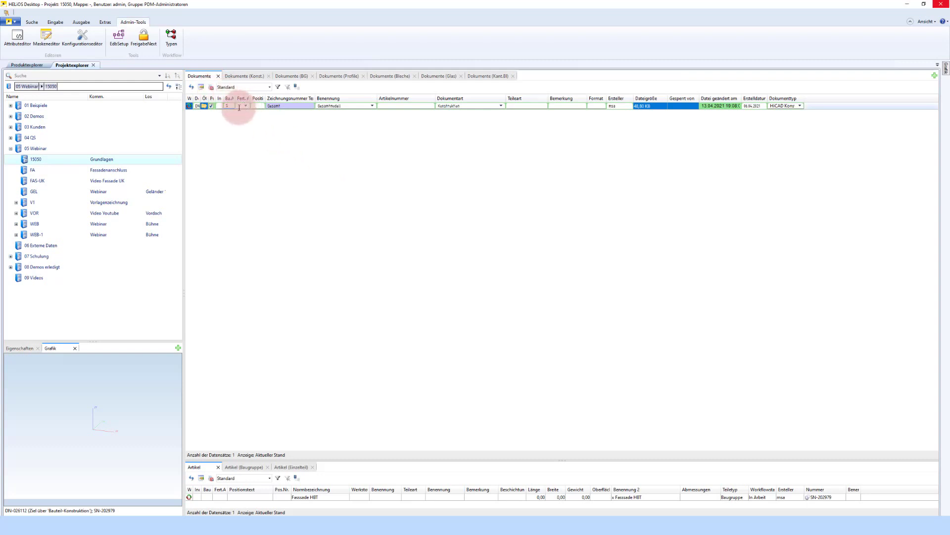
pyautogui.click(266, 114)
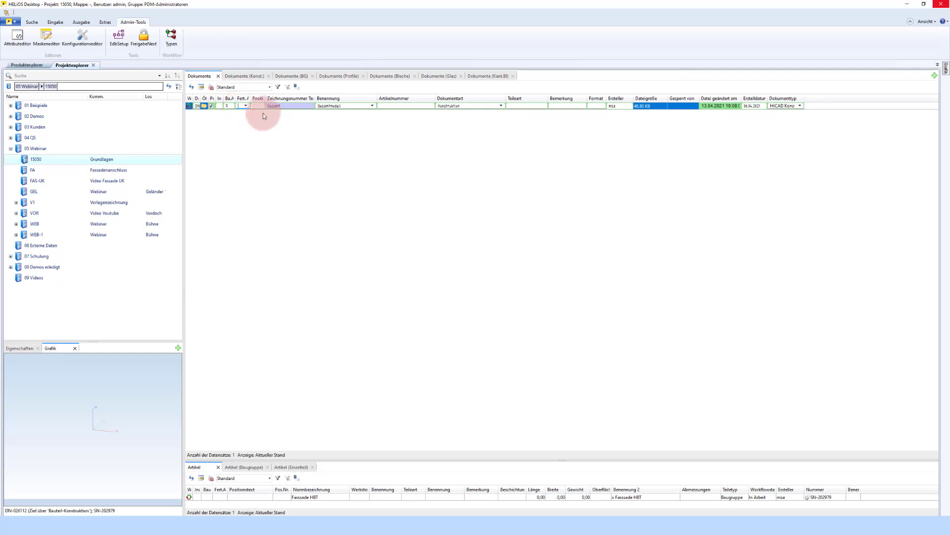
pyautogui.click(229, 109)
pyautogui.click(265, 119)
pyautogui.click(240, 107)
pyautogui.write('S')
pyautogui.click(289, 134)
pyautogui.click(399, 106)
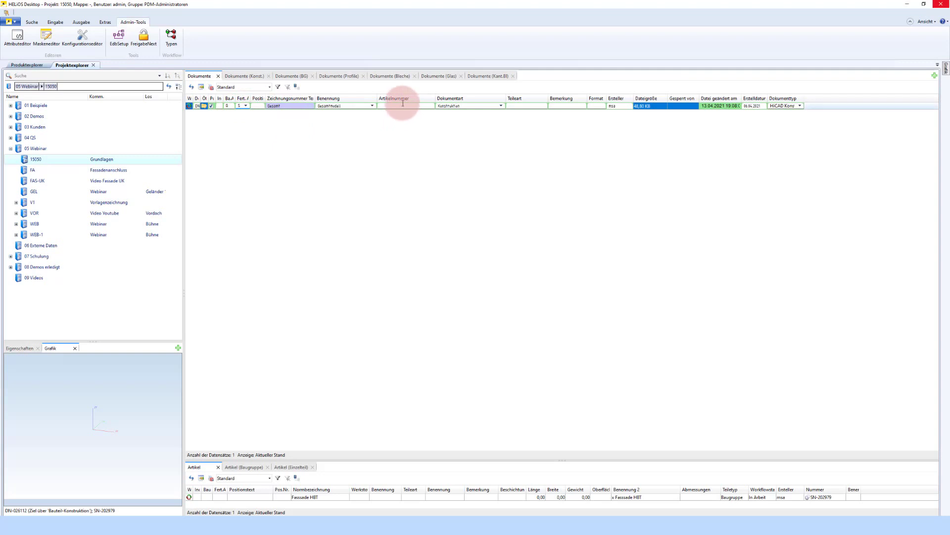
# Save the edited document attributes and reopen Gesamtmodell in HiCAD
pyautogui.click(378, 168)
pyautogui.click(541, 276)
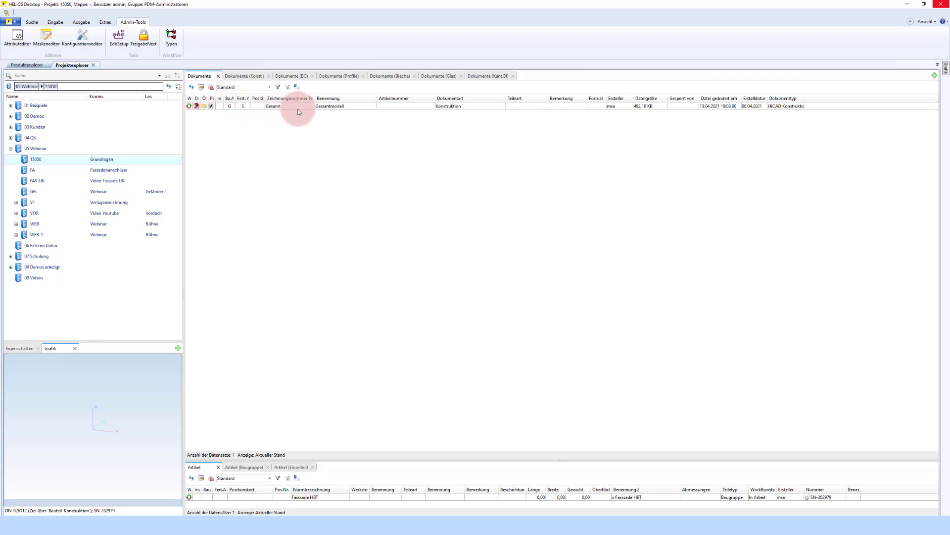
pyautogui.click(206, 107)
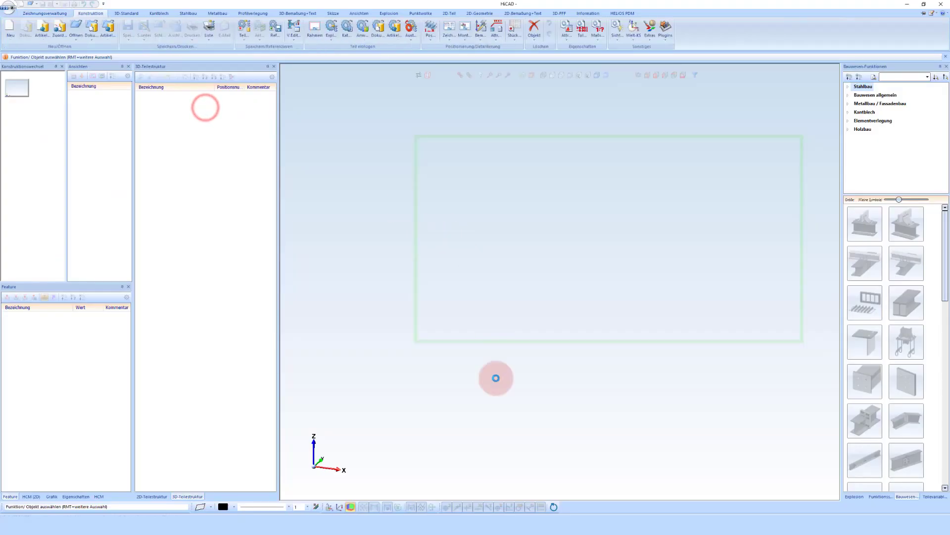
pyautogui.scroll(-3, 452, 365)
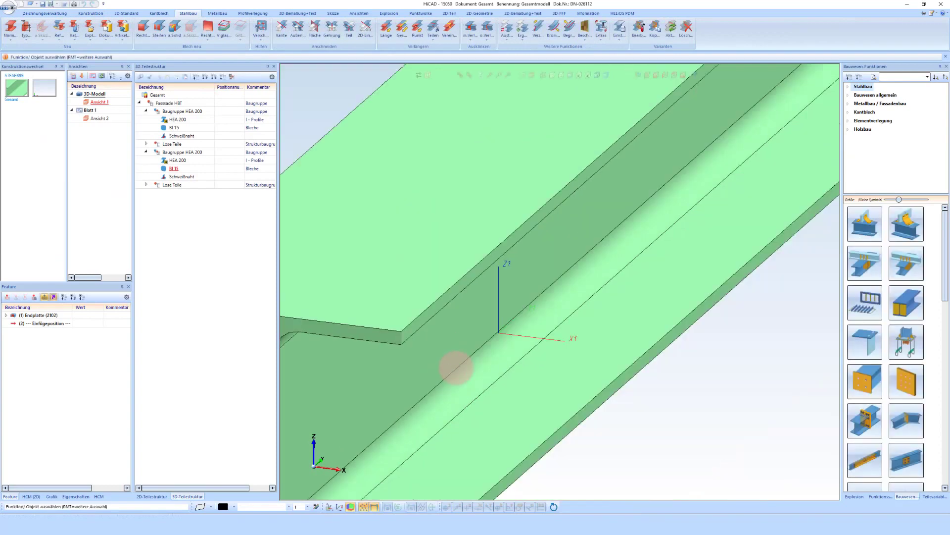
pyautogui.scroll(-3, 470, 378)
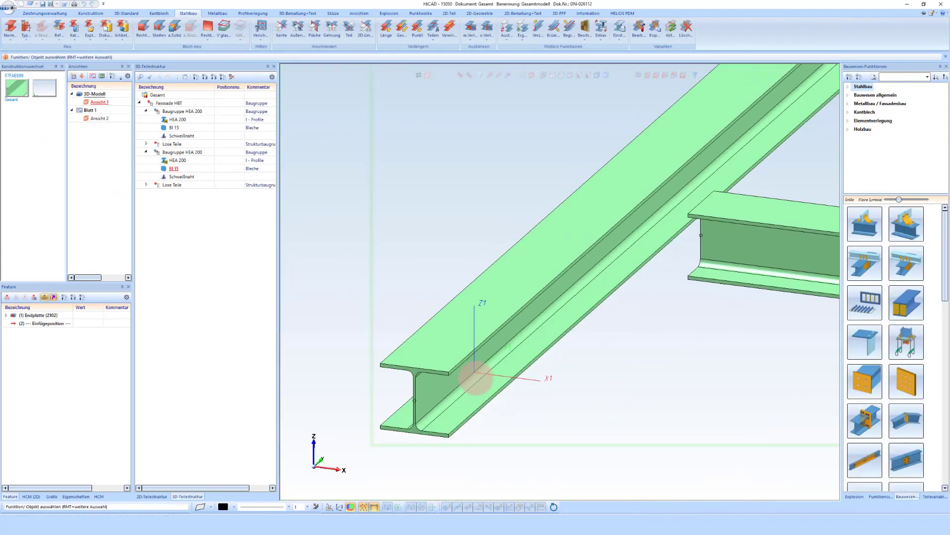
pyautogui.click(59, 12)
pyautogui.click(385, 35)
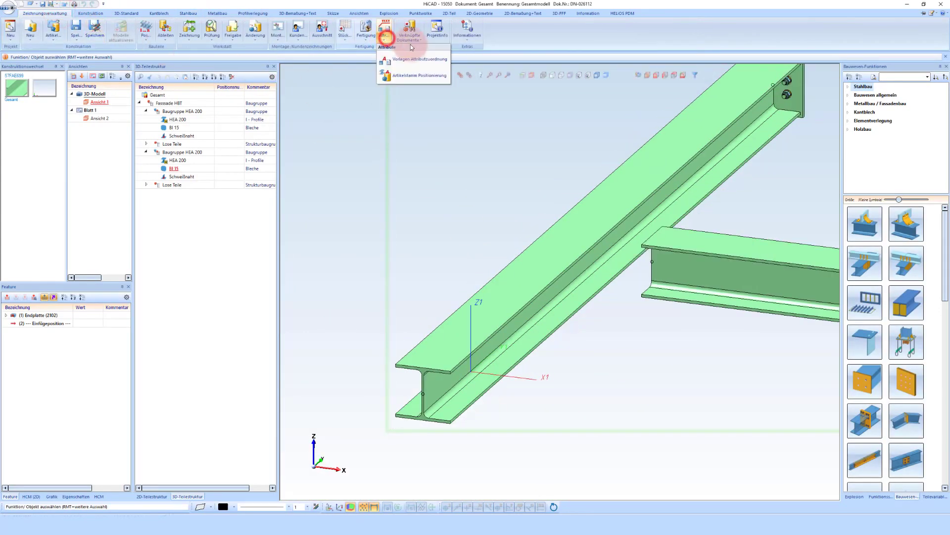
pyautogui.click(403, 60)
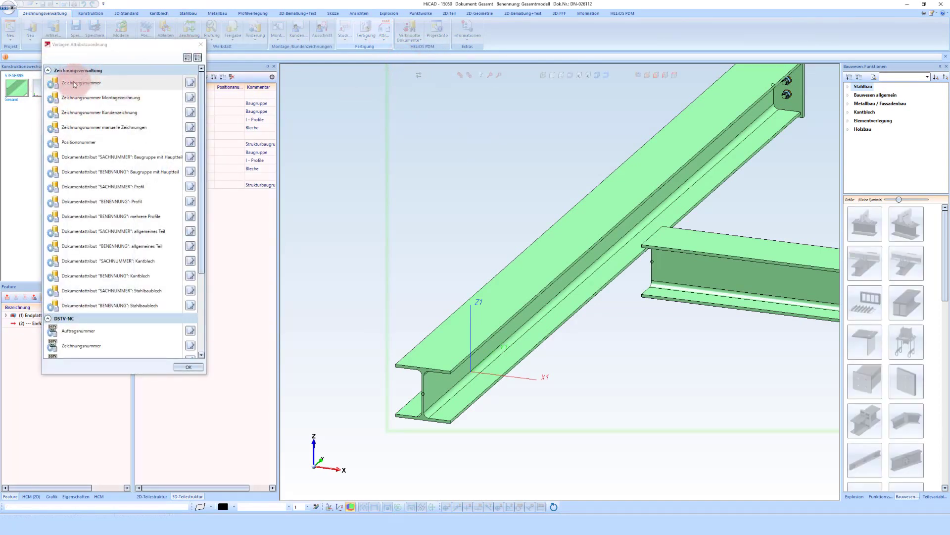
pyautogui.click(191, 83)
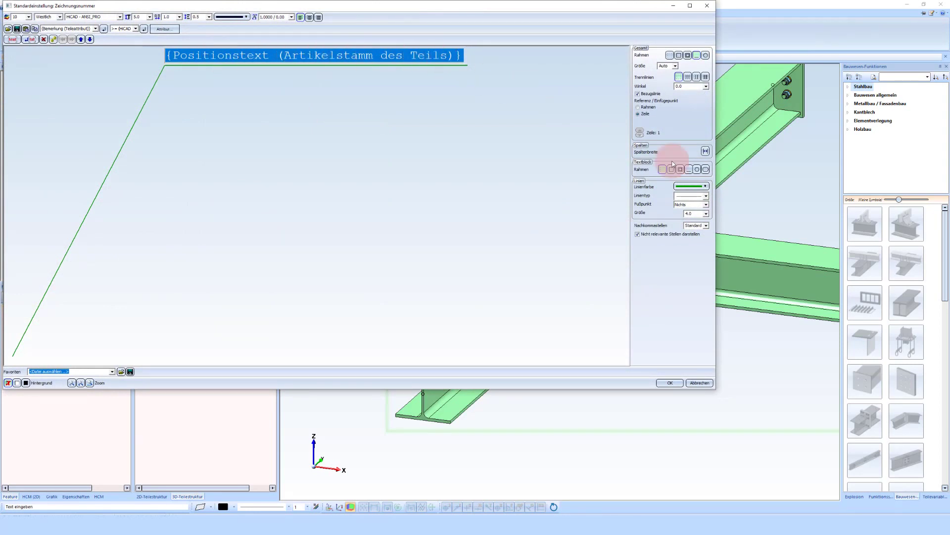
pyautogui.click(697, 383)
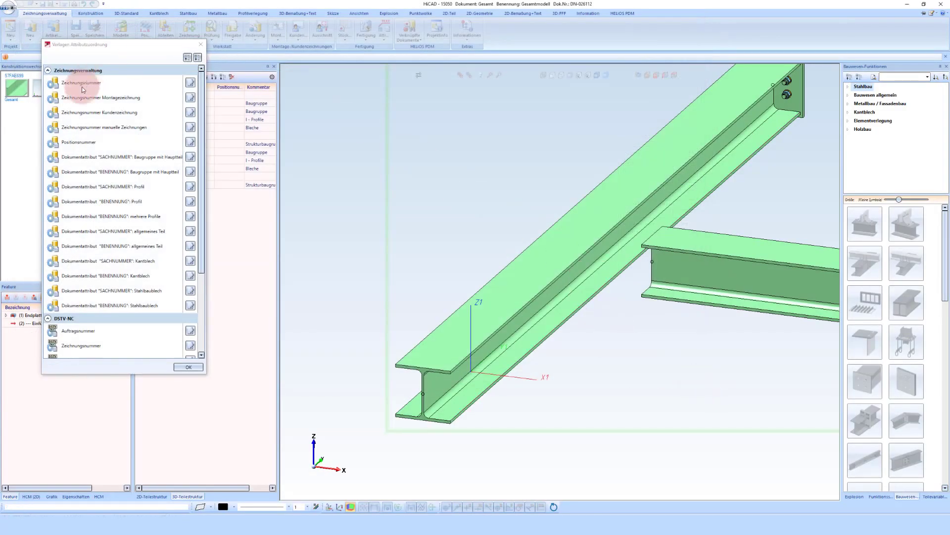
pyautogui.click(66, 147)
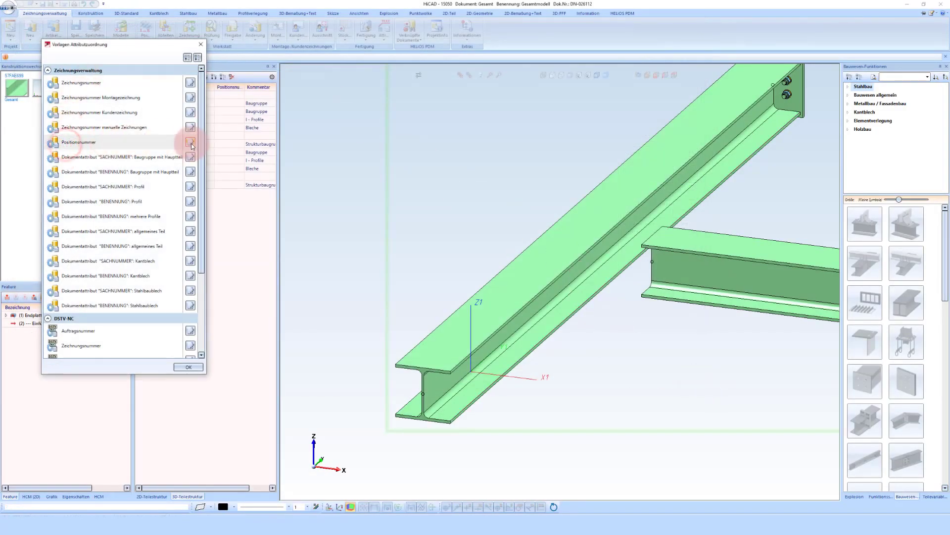
pyautogui.click(191, 144)
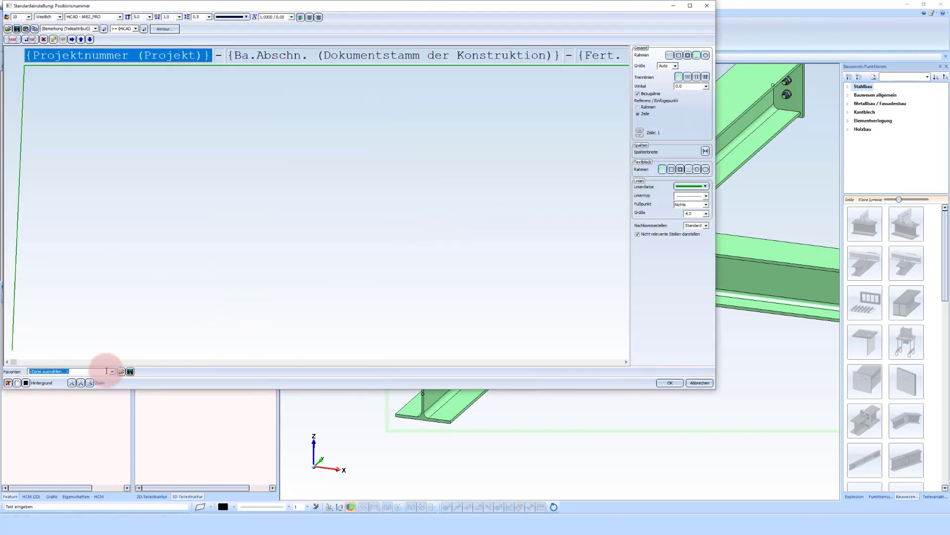
pyautogui.click(89, 383)
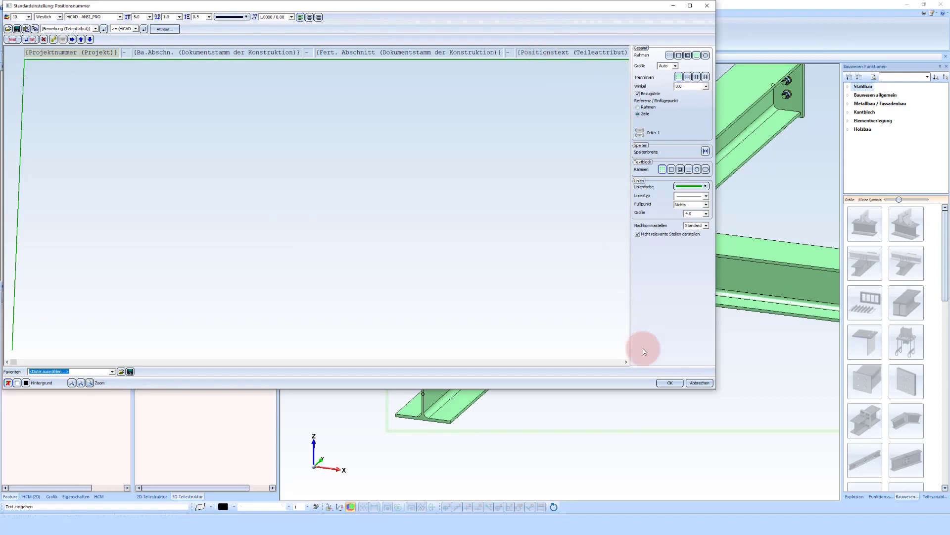
pyautogui.click(698, 382)
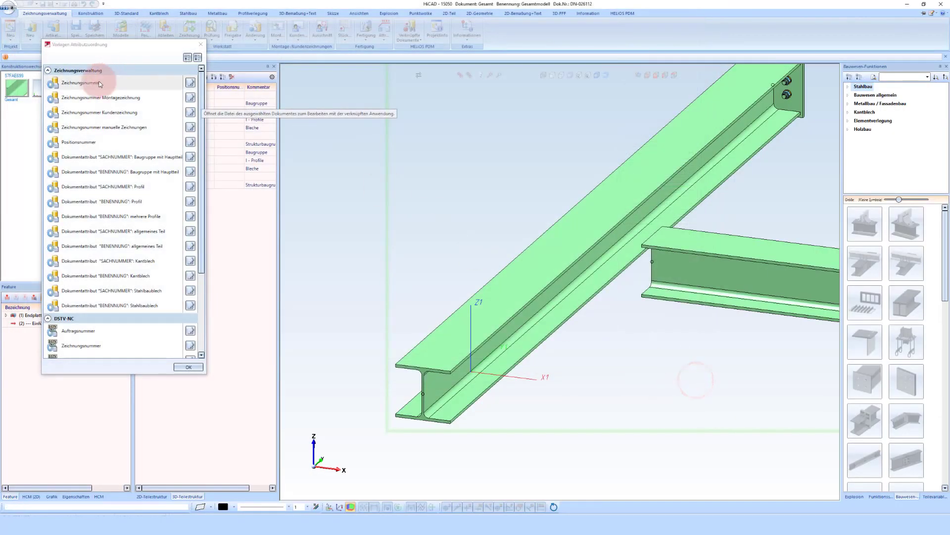
pyautogui.click(98, 80)
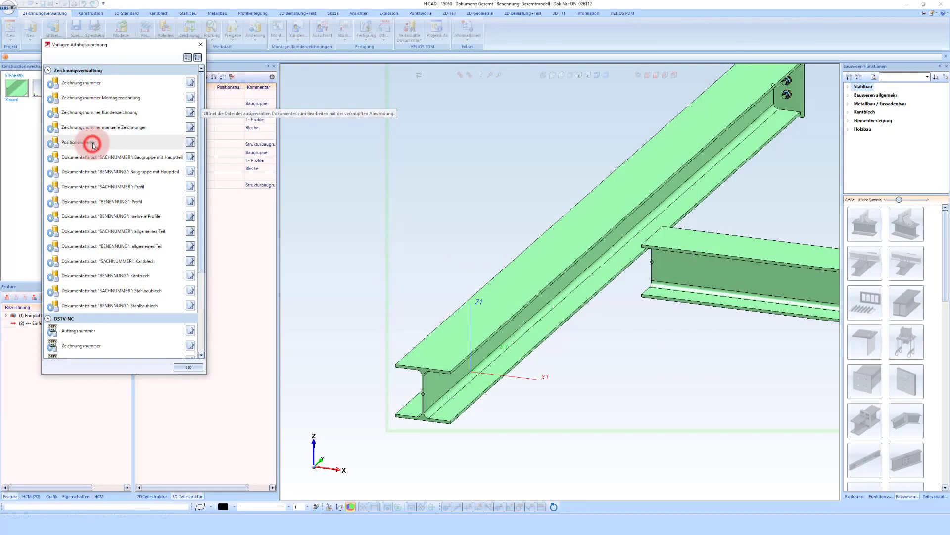
pyautogui.click(125, 147)
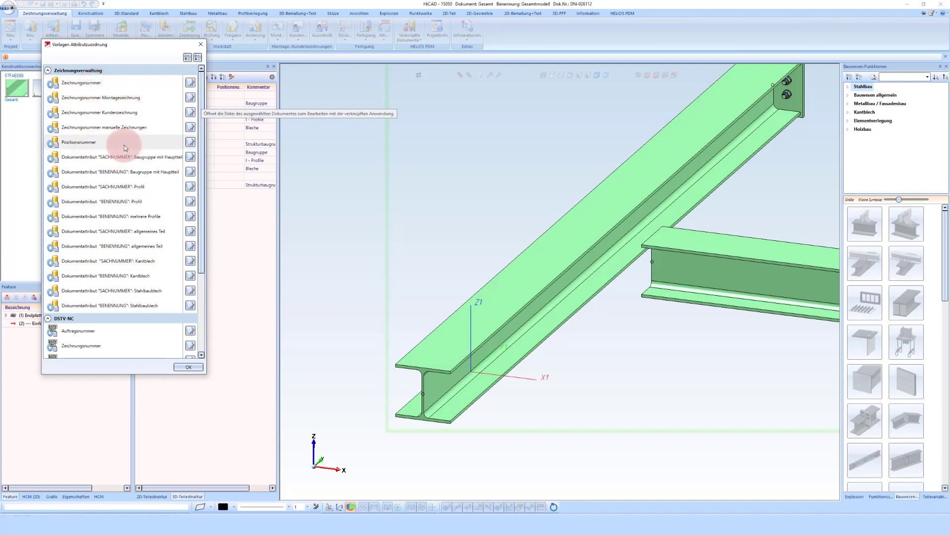
pyautogui.click(128, 148)
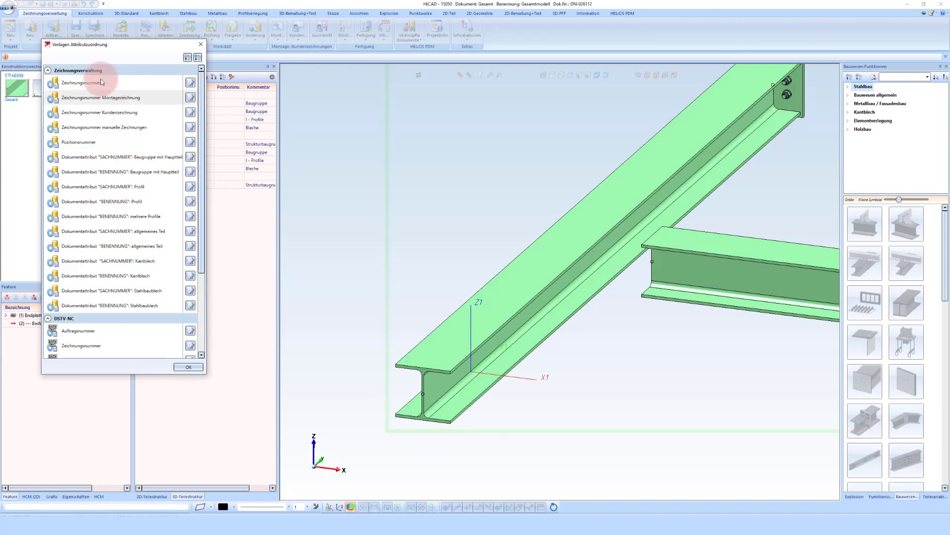
pyautogui.click(127, 91)
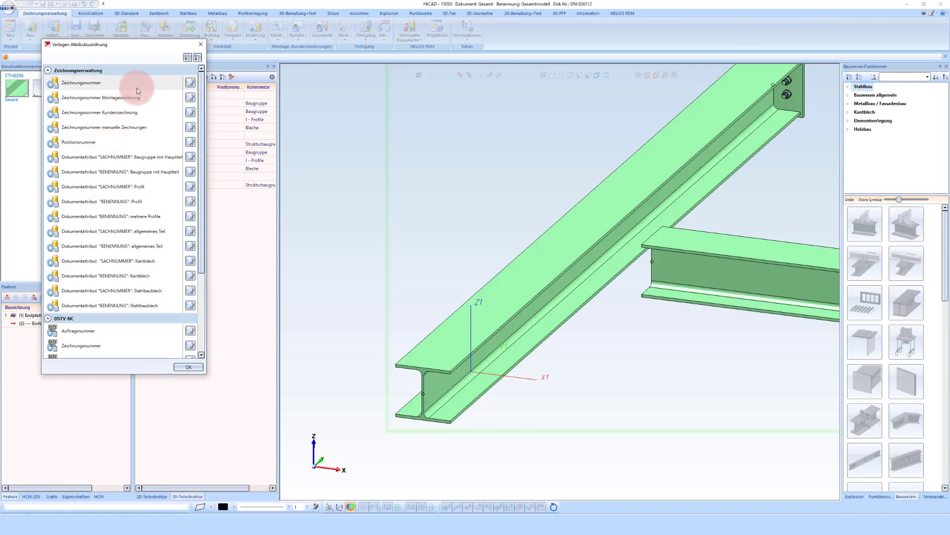
pyautogui.click(199, 45)
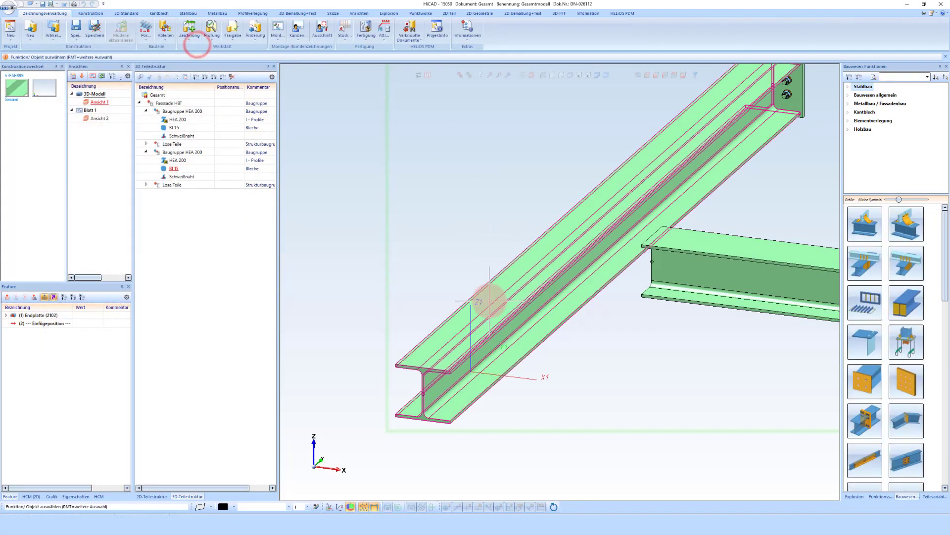
# Run numbering with the Stahlbau + Positionstext preset: assemblies 1–2, beams 100–101, plates 200
pyautogui.click(146, 34)
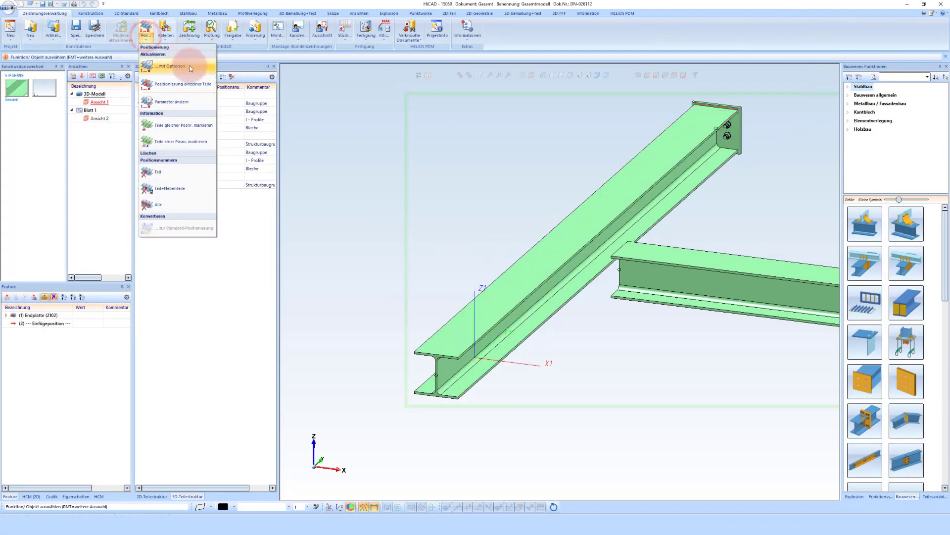
pyautogui.click(190, 66)
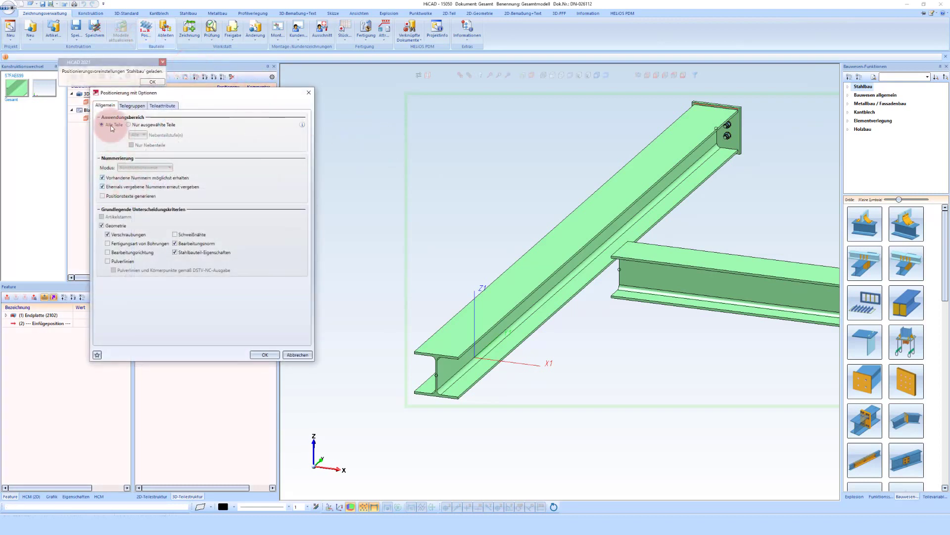
pyautogui.click(97, 355)
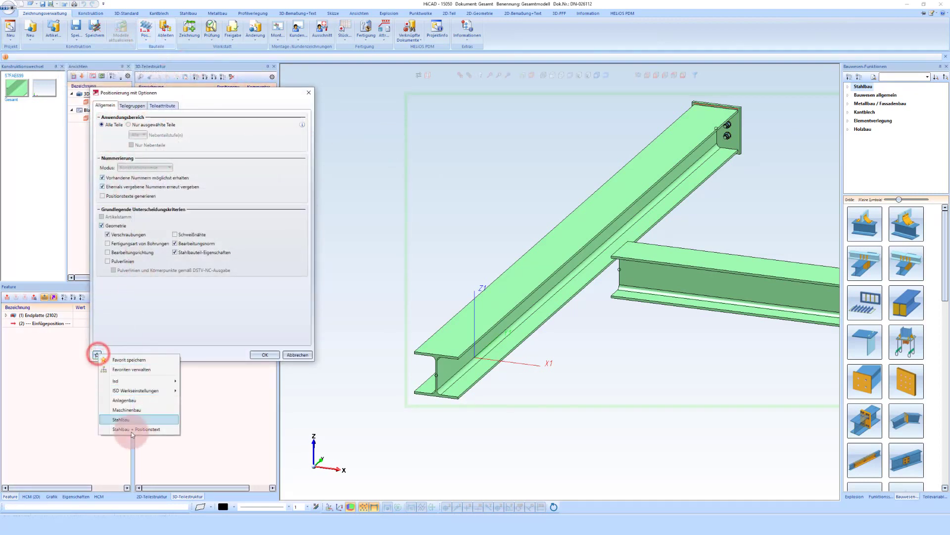
pyautogui.click(139, 430)
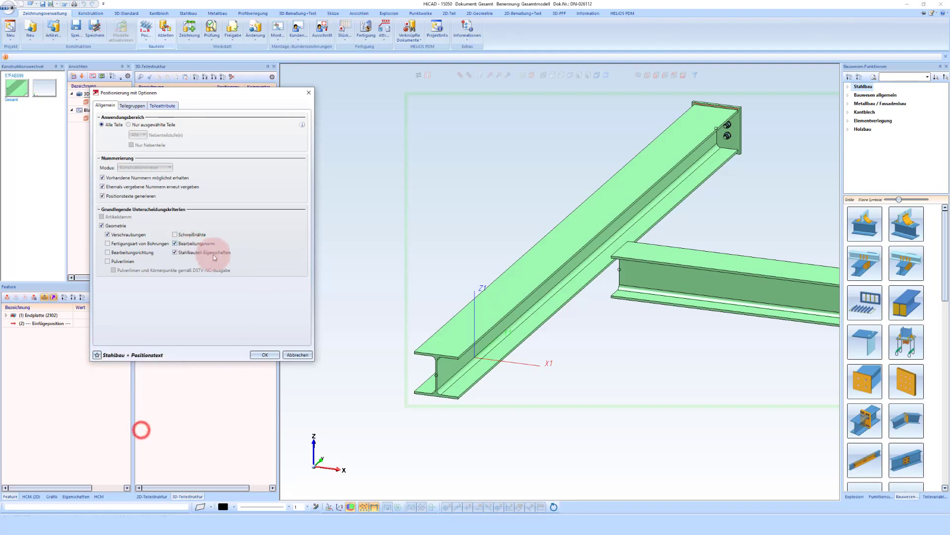
pyautogui.click(266, 355)
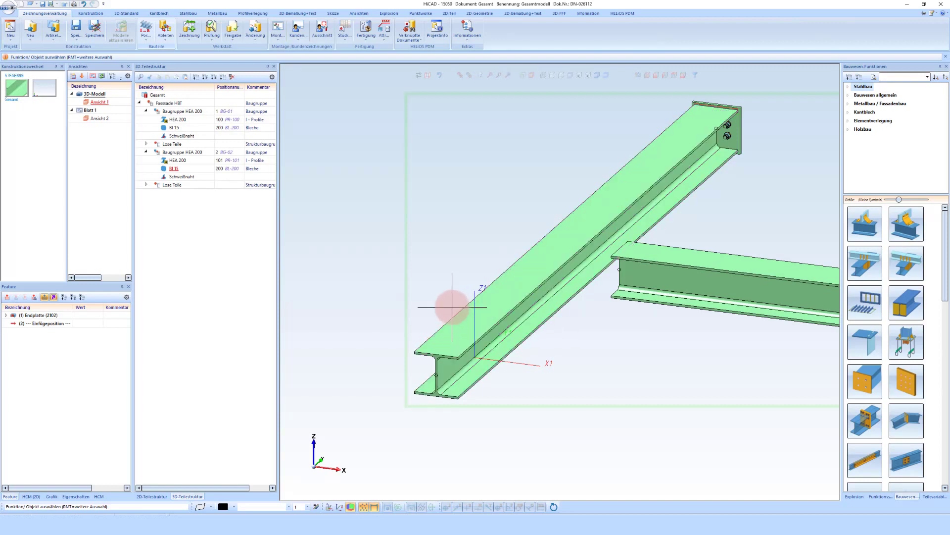
pyautogui.scroll(-1, 388, 299)
pyautogui.scroll(-2, 391, 287)
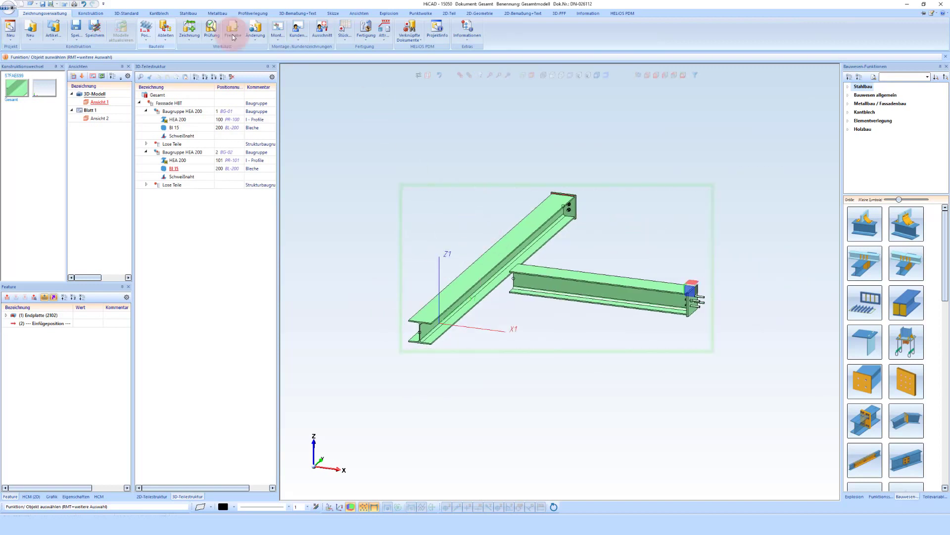
# Save the numbered design with Speichern
pyautogui.click(78, 30)
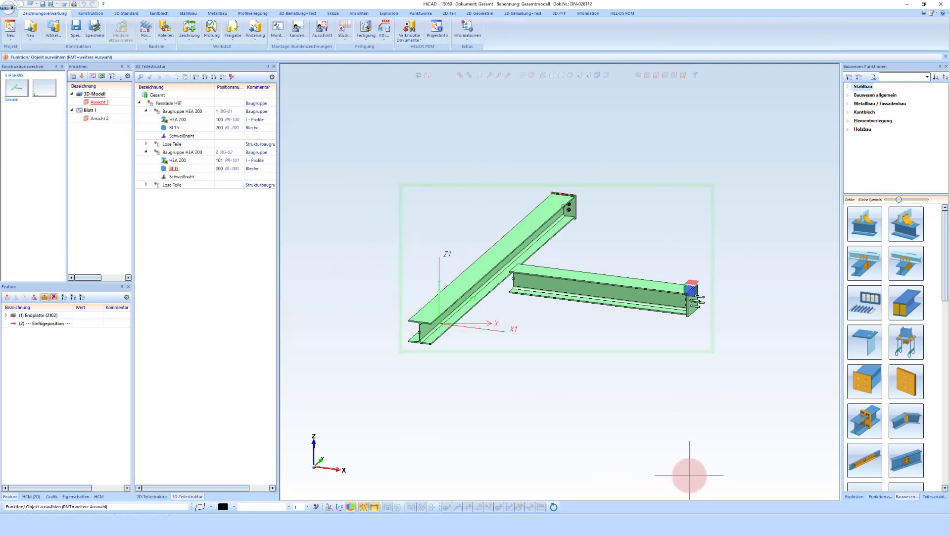
# Generate workshop drawings for beams 100 and 101 and the Bl 15 plate 200
pyautogui.click(190, 37)
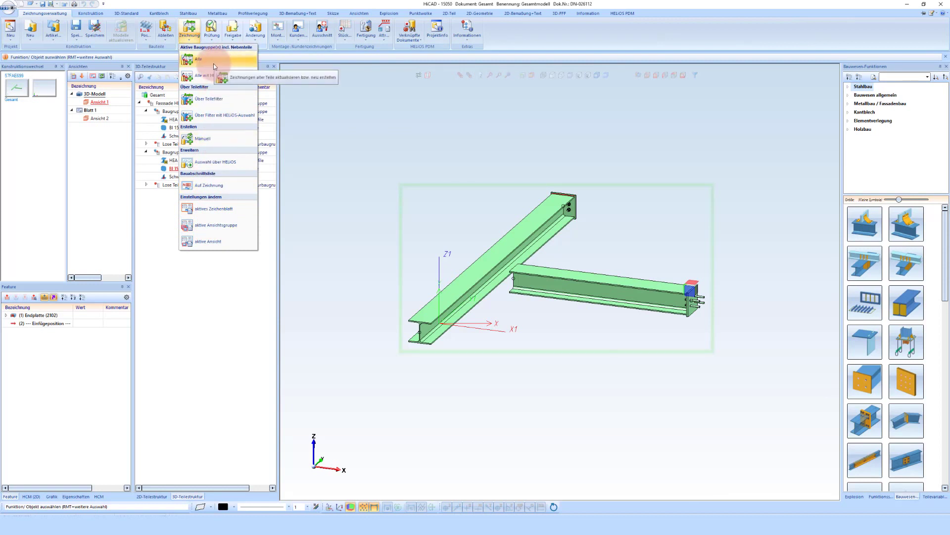
pyautogui.click(345, 92)
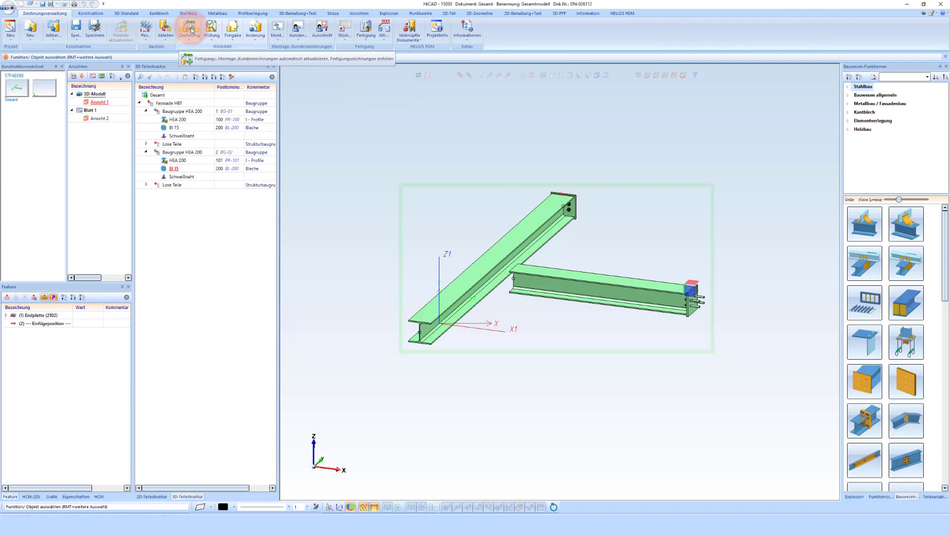
pyautogui.click(191, 30)
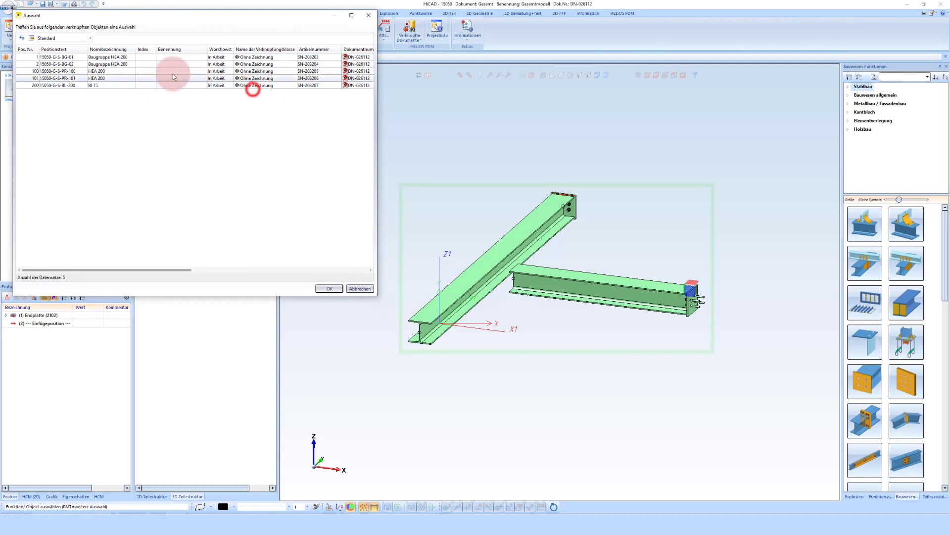
pyautogui.click(117, 85)
pyautogui.keyDown('shift'); pyautogui.click(117, 72); pyautogui.keyUp('shift')
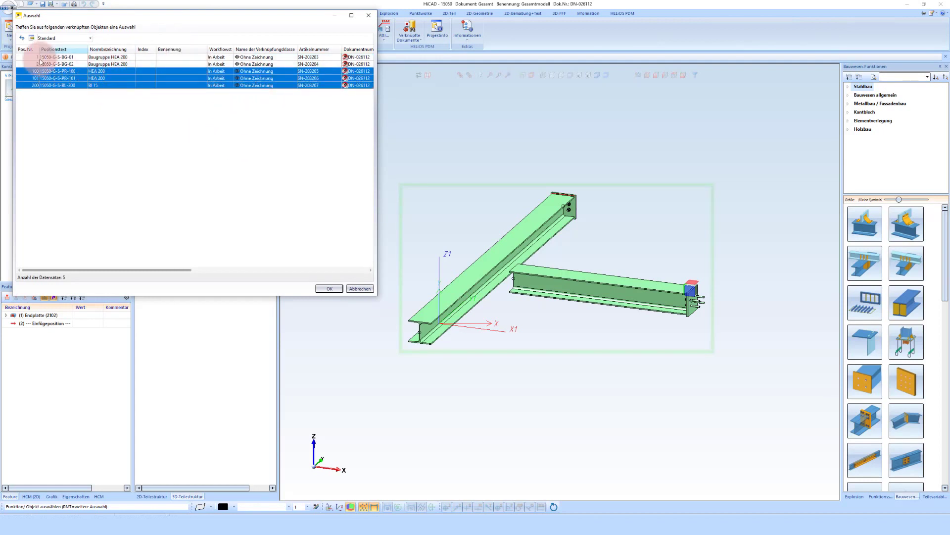
pyautogui.click(123, 95)
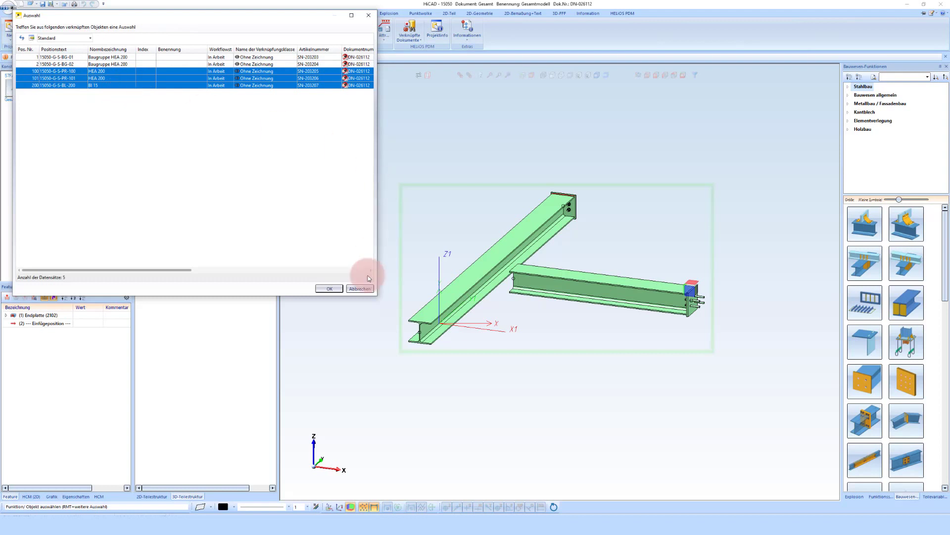
pyautogui.click(334, 292)
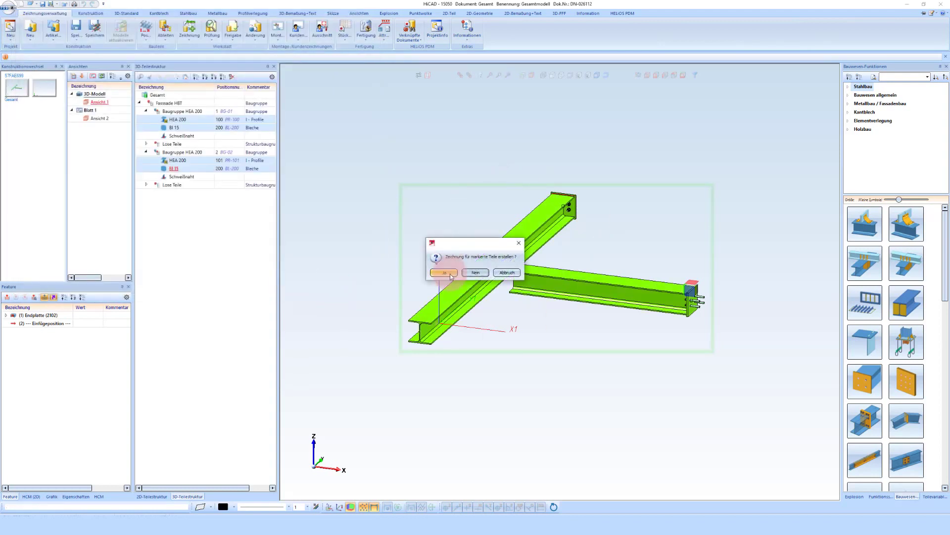
pyautogui.click(450, 273)
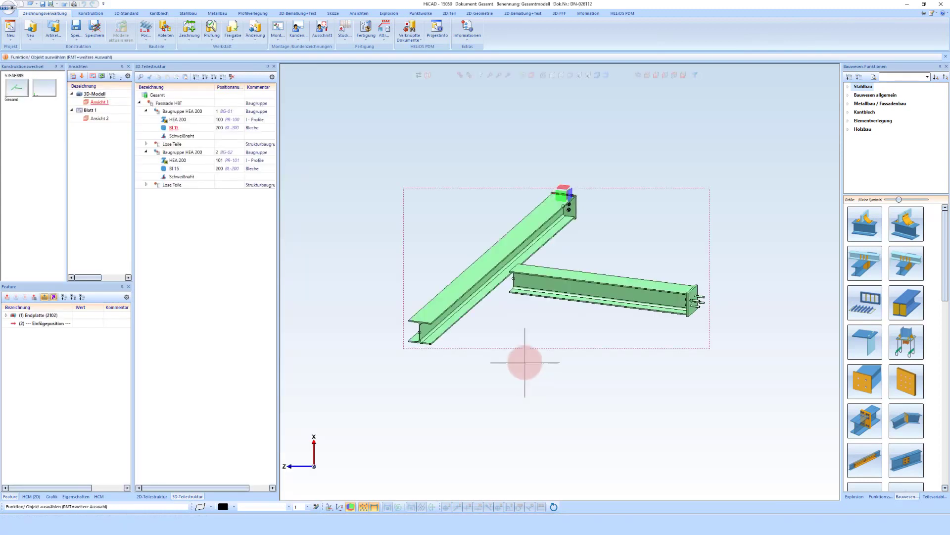
# Create drawings for both HEA 200 assemblies (Baugruppe rows)
pyautogui.click(192, 28)
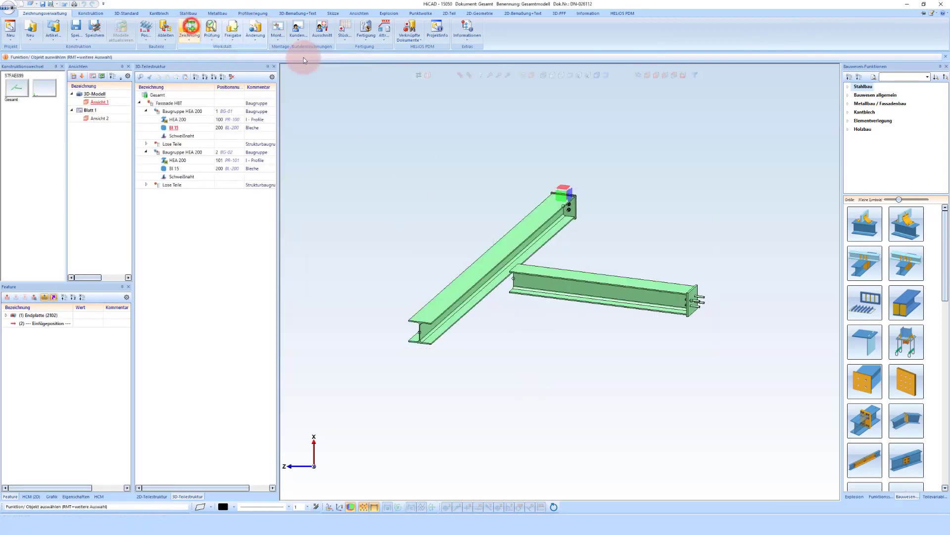
pyautogui.keyDown('shift'); pyautogui.click(119, 64); pyautogui.keyUp('shift')
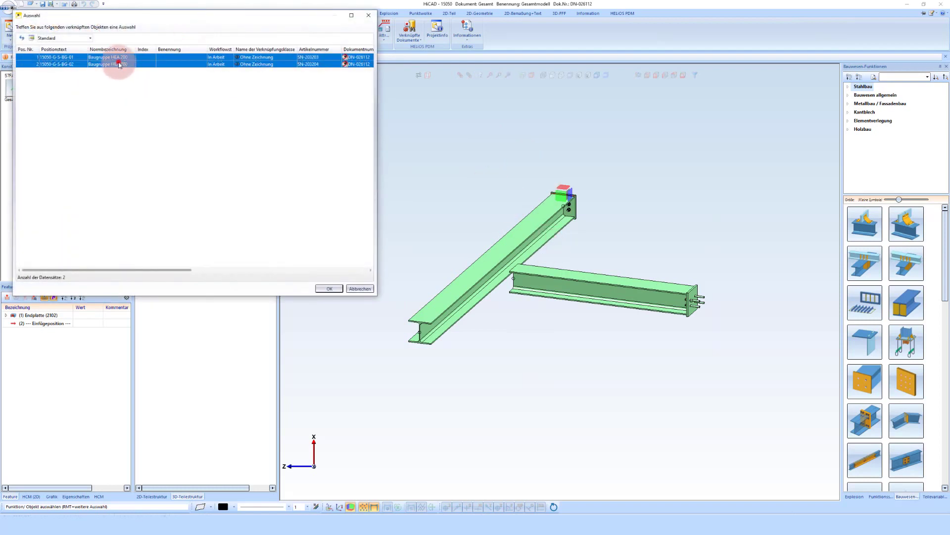
pyautogui.click(333, 289)
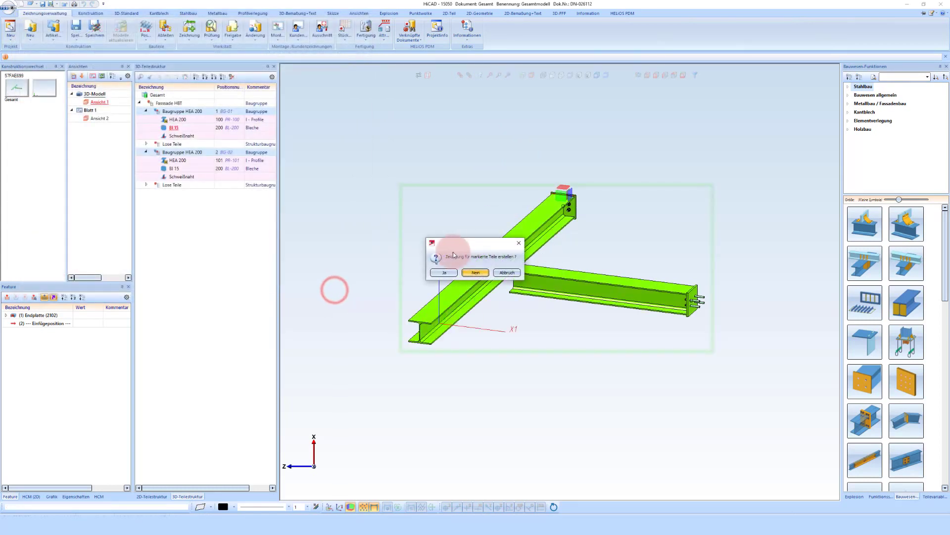
pyautogui.click(442, 272)
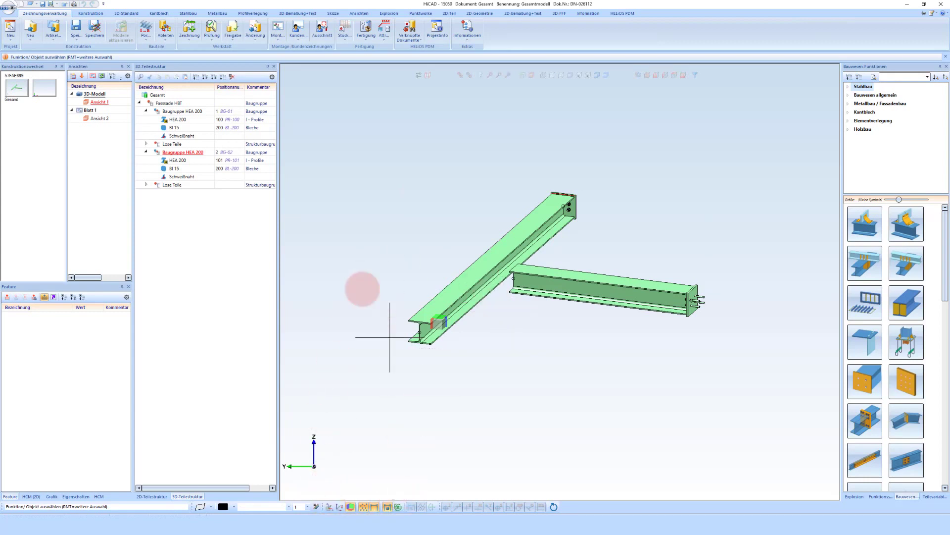
# Confirm all drawings for the model are current, then switch to HELiOS Desktop
pyautogui.click(192, 30)
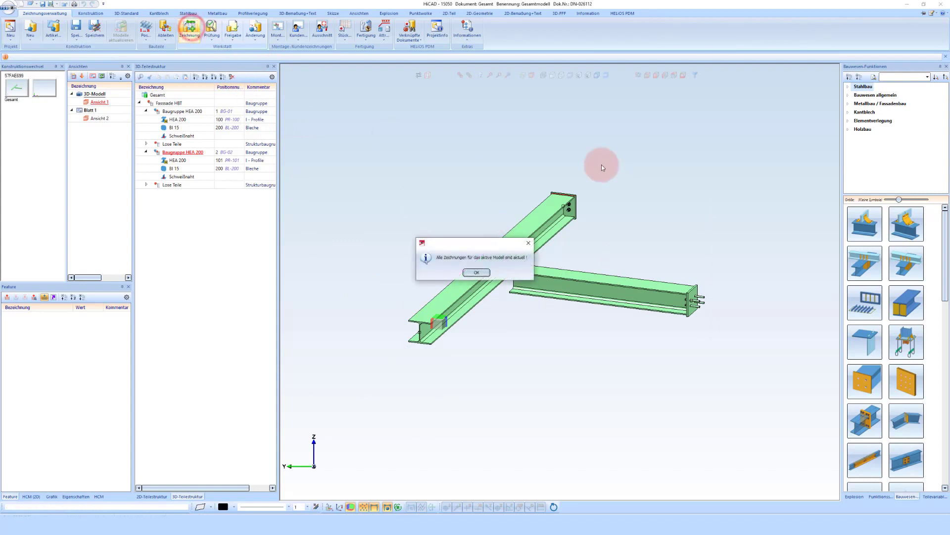
pyautogui.click(476, 273)
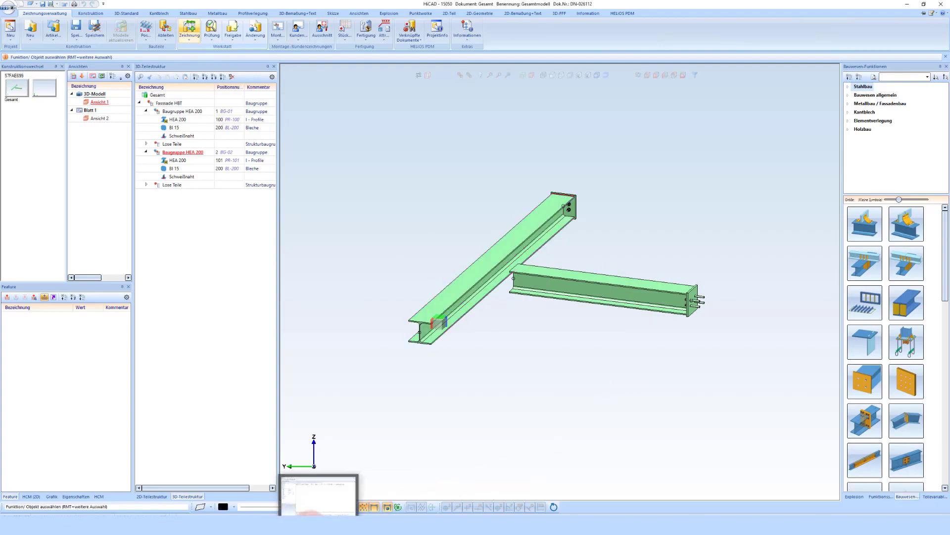
pyautogui.click(326, 495)
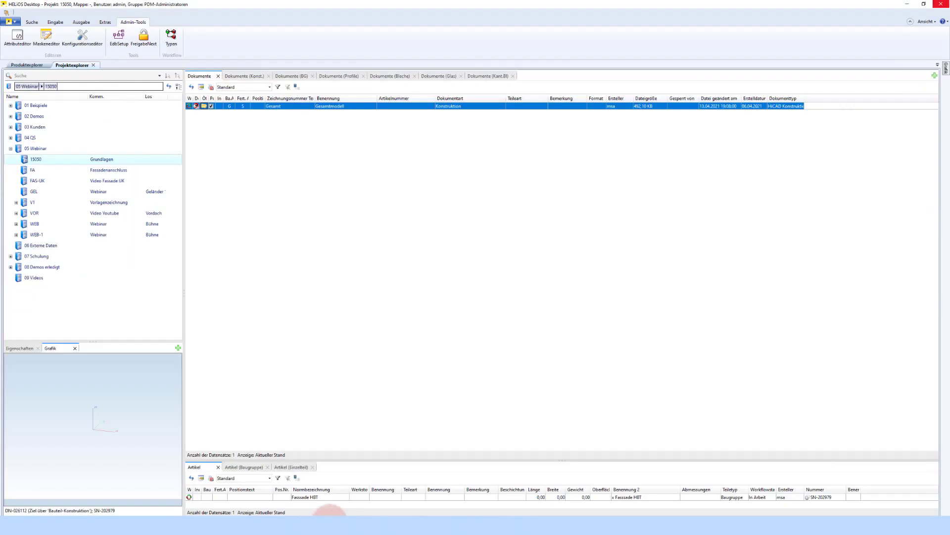
# Refresh project 15050's list and preview the assembly, beam 101 and plate drawings
pyautogui.click(169, 88)
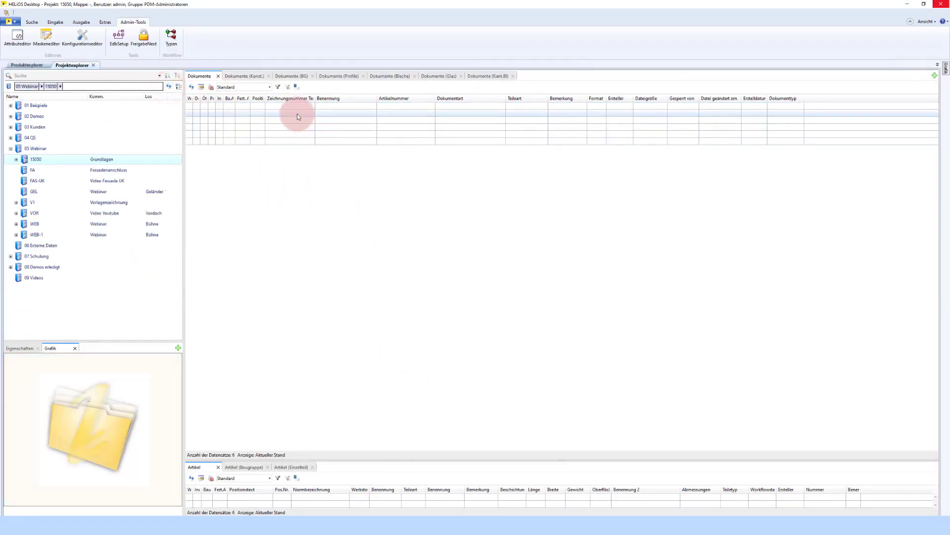
pyautogui.click(297, 114)
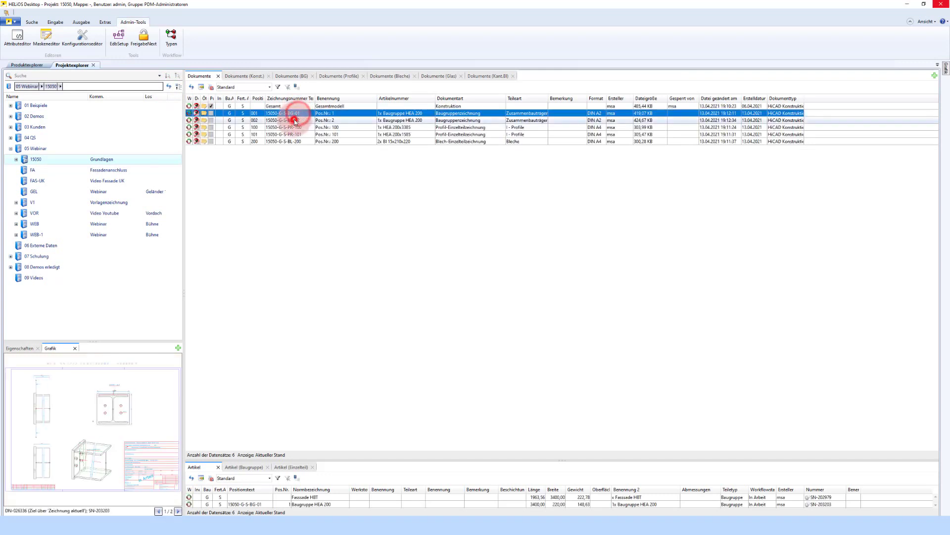
pyautogui.click(295, 121)
pyautogui.click(300, 134)
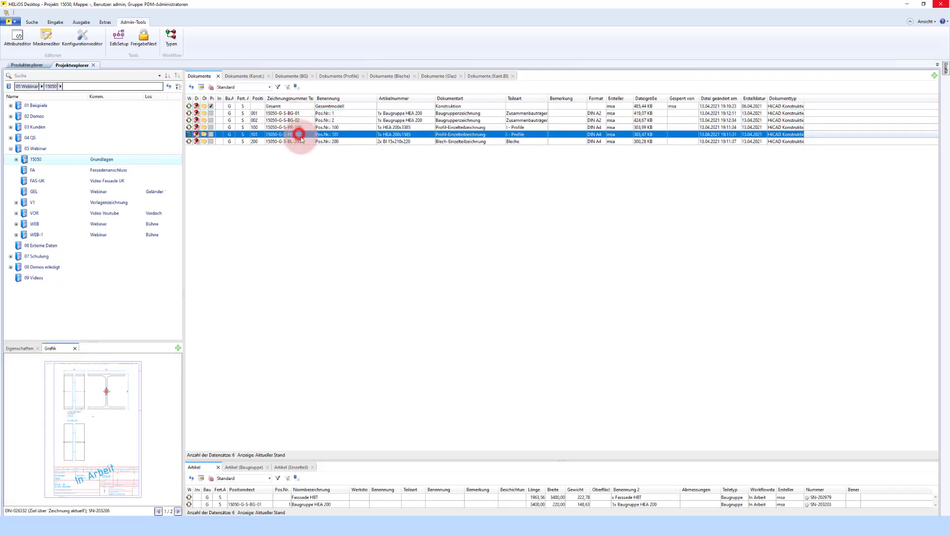
pyautogui.click(299, 141)
# Open the project's PDF-Daten folder and preview the PDF for beam 100
pyautogui.click(17, 162)
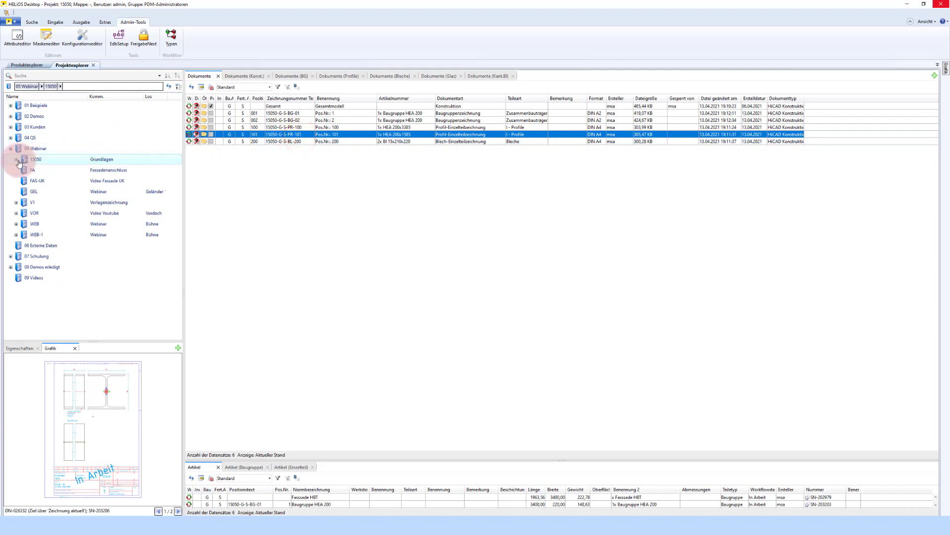
pyautogui.click(43, 170)
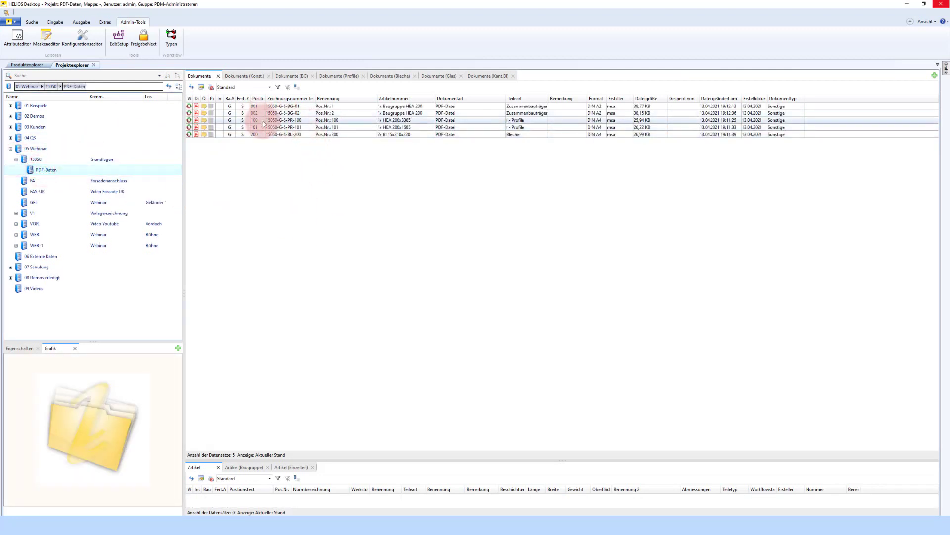
pyautogui.click(297, 126)
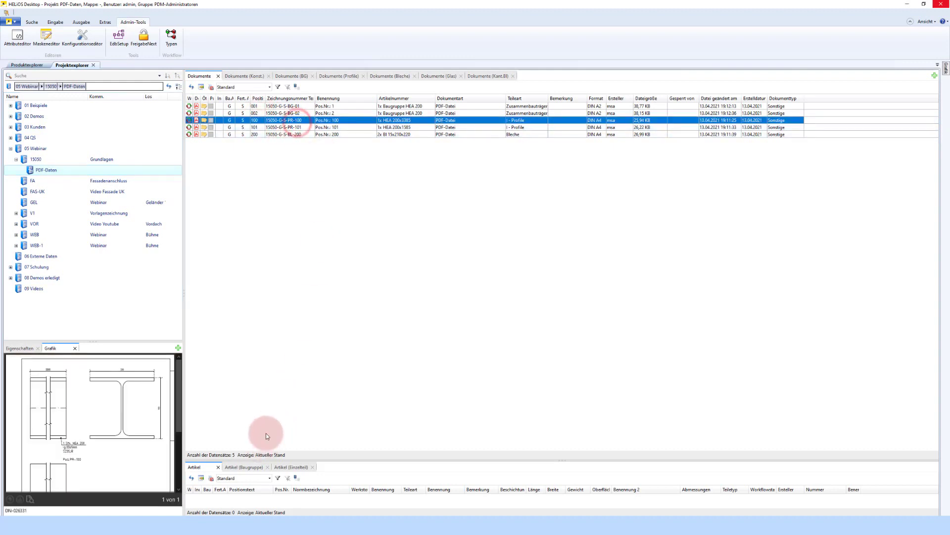
pyautogui.scroll(-3, 113, 408)
pyautogui.scroll(-3, 112, 410)
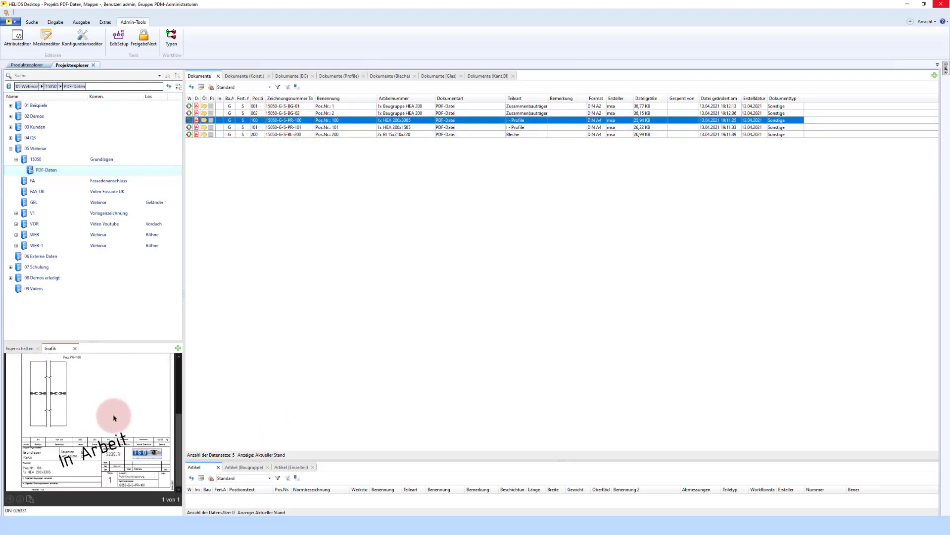
pyautogui.scroll(2, 75, 455)
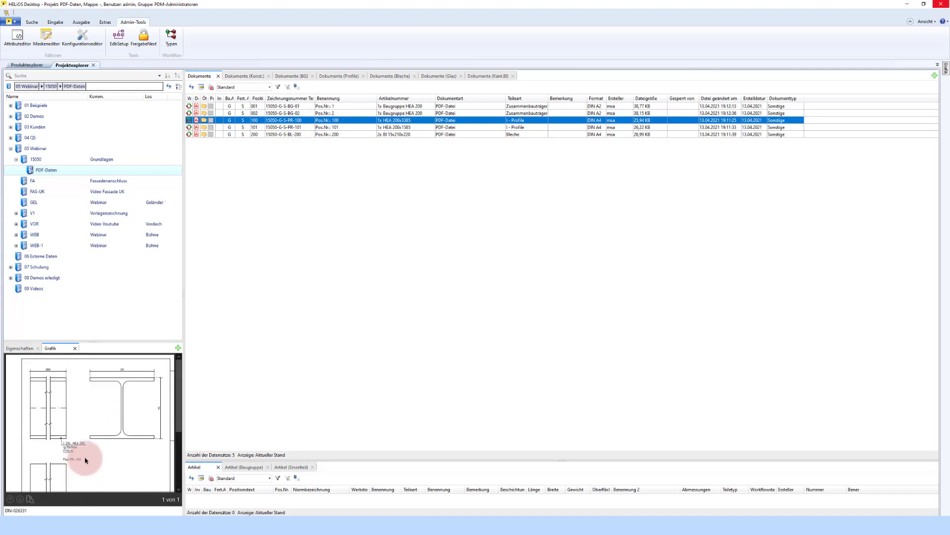
# Return to project 15050's HiCAD documents and browse from assembly 002 to drawing 200
pyautogui.click(40, 158)
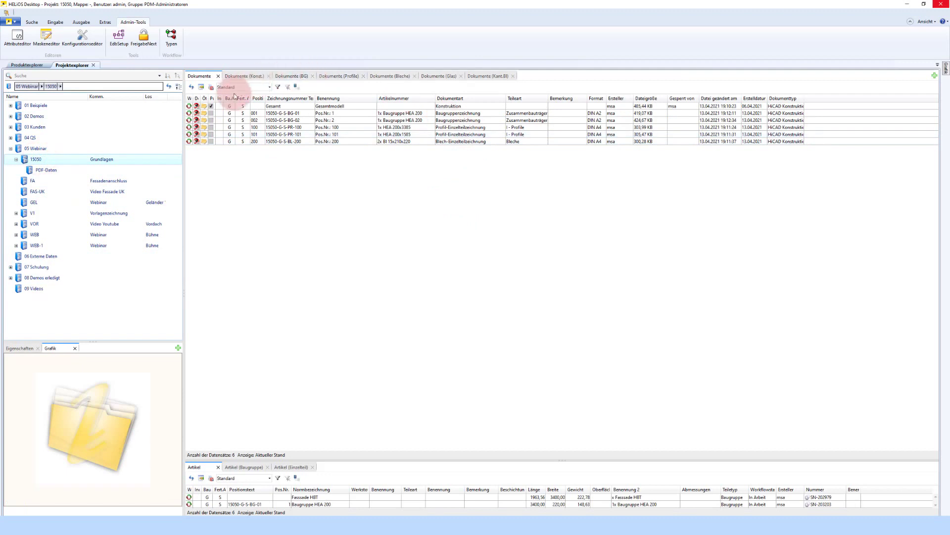
pyautogui.click(297, 121)
pyautogui.click(300, 127)
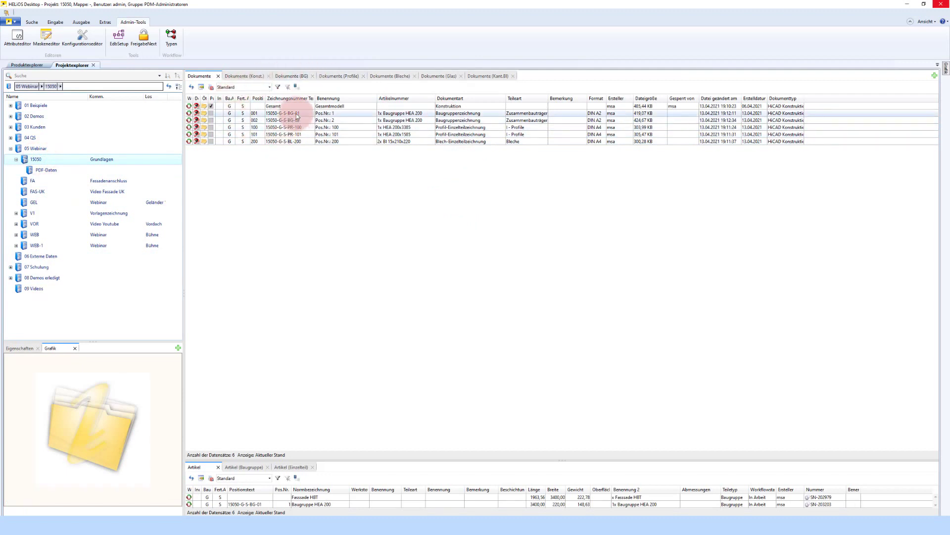
# Select the second HEA 200 beam and open its linked production drawing 15050-G-S-PR-101
pyautogui.click(305, 141)
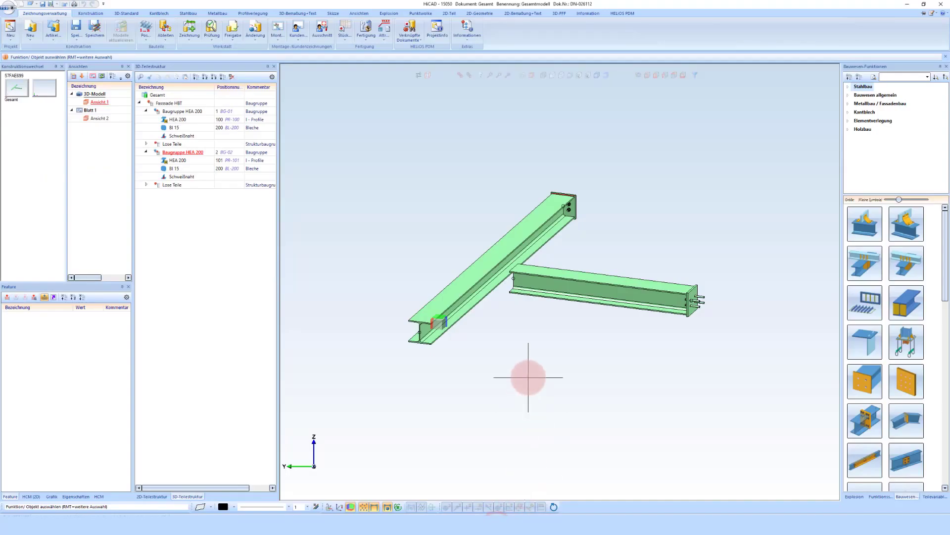
pyautogui.scroll(-3, 433, 350)
pyautogui.scroll(3, 541, 335)
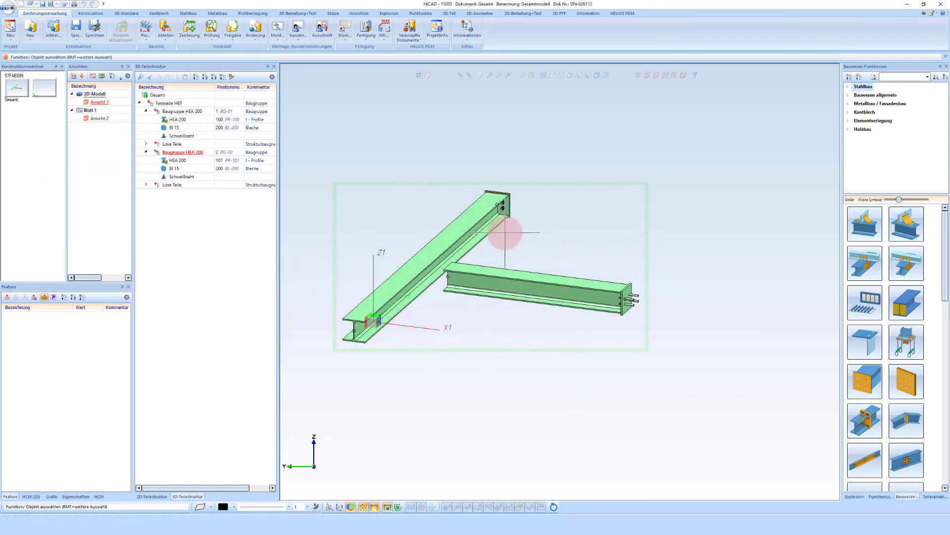
pyautogui.moveTo(510, 235)
pyautogui.mouseDown(button='middle')
pyautogui.moveTo(542, 291)
pyautogui.moveTo(526, 311)
pyautogui.mouseUp(button='middle')
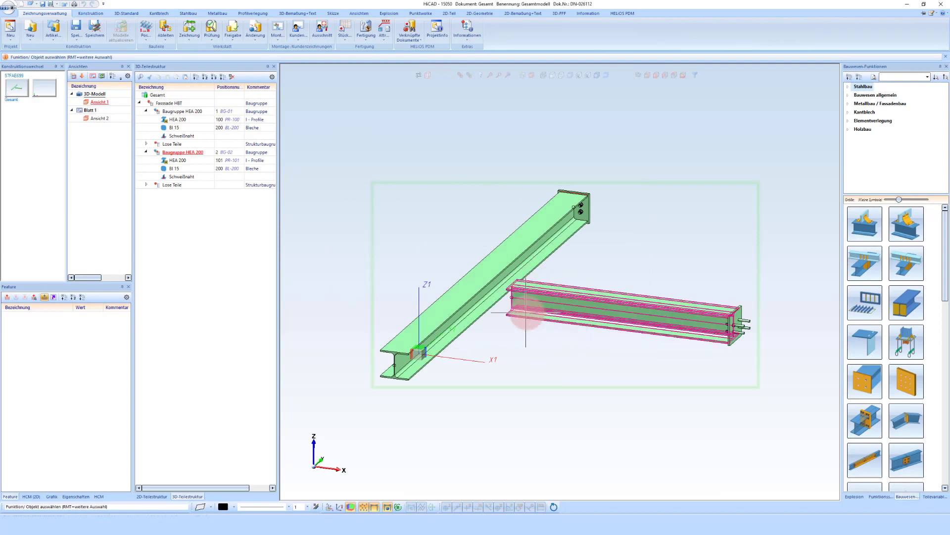
pyautogui.click(535, 308)
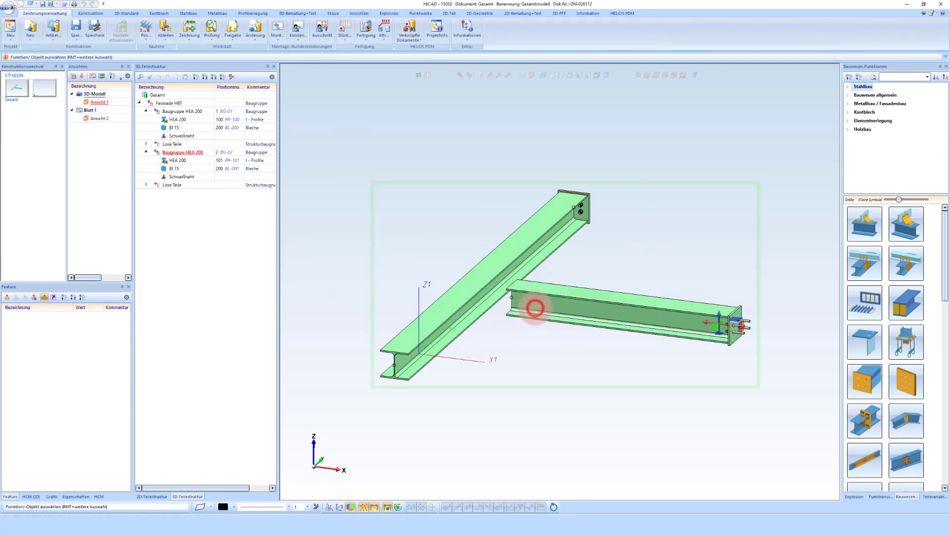
pyautogui.click(45, 14)
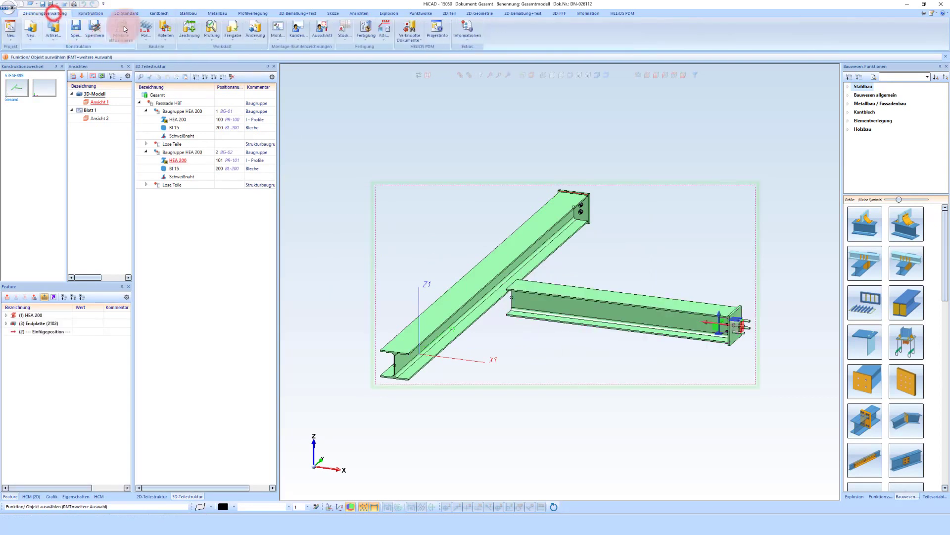
pyautogui.click(417, 44)
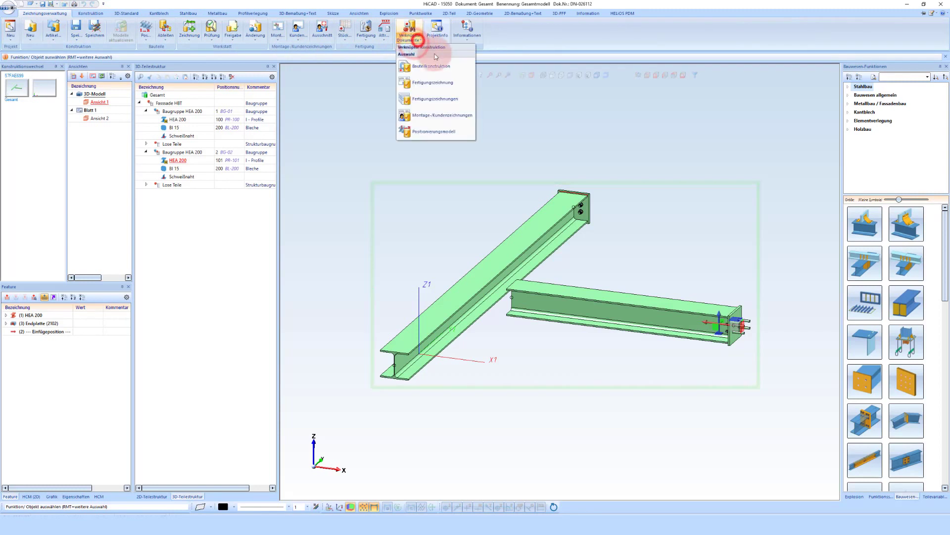
pyautogui.click(442, 83)
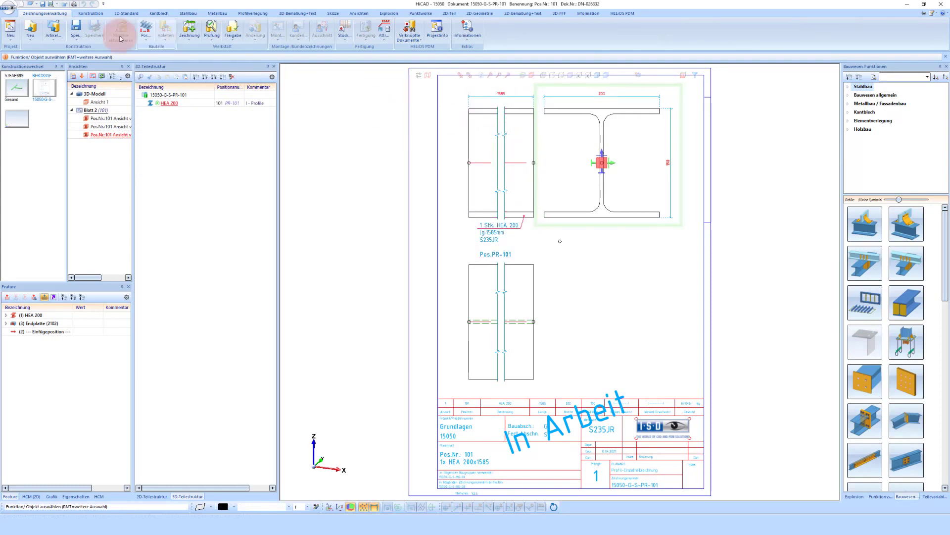
# Place a variable 200 dimension along beam 101's lower view, then save drawing 15050-G-S-PR-101
pyautogui.click(297, 14)
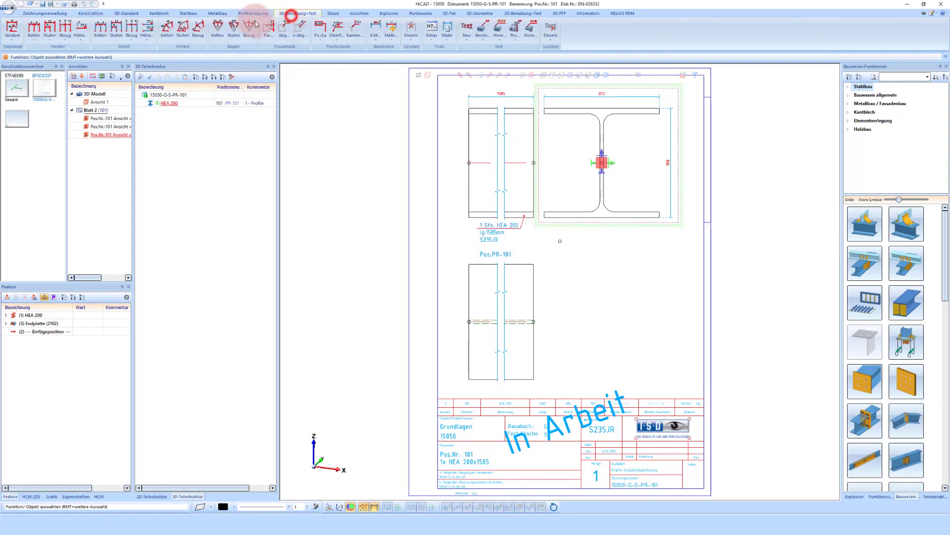
pyautogui.click(13, 28)
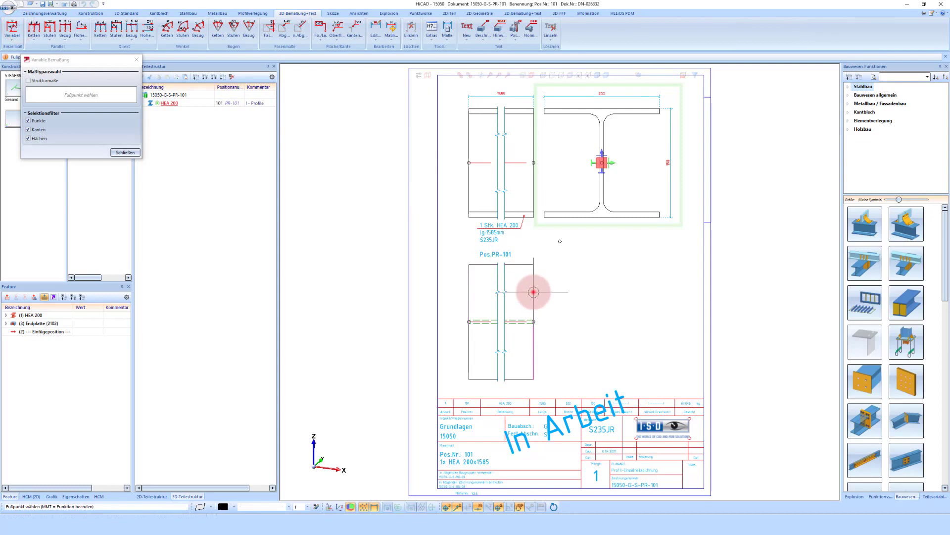
pyautogui.click(533, 292)
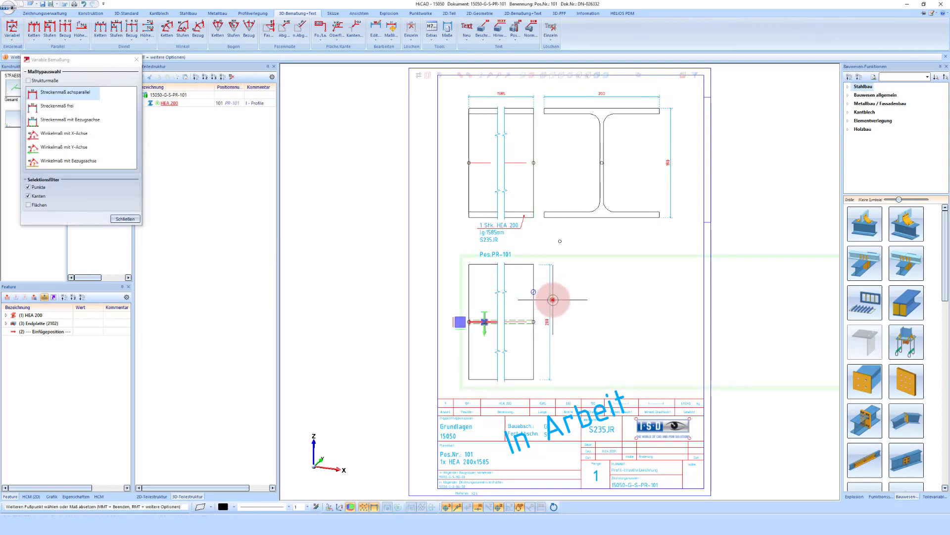
pyautogui.middleClick(553, 300)
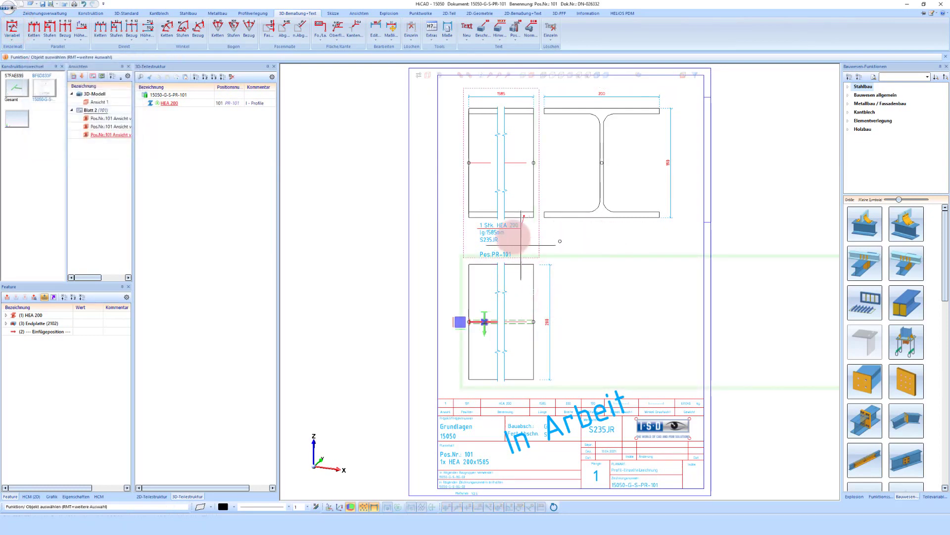
pyautogui.click(45, 9)
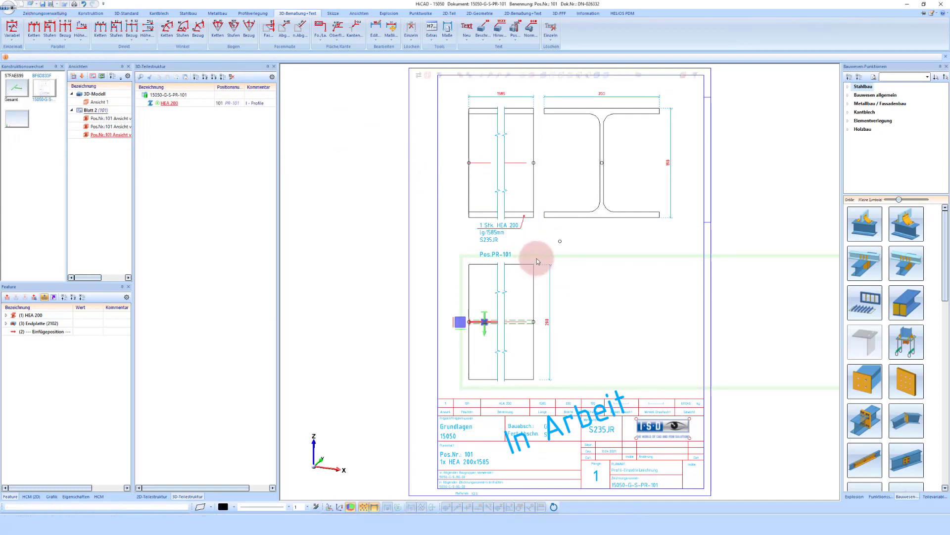
pyautogui.click(275, 506)
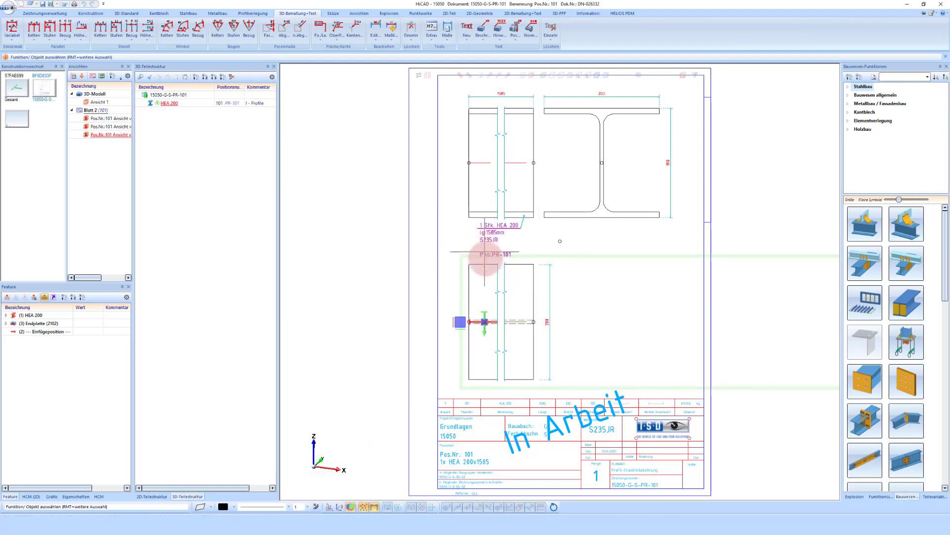
# Preview the drawing 101 PDF in HELiOS's PDF-Daten folder, then return to project 15050
pyautogui.click(319, 493)
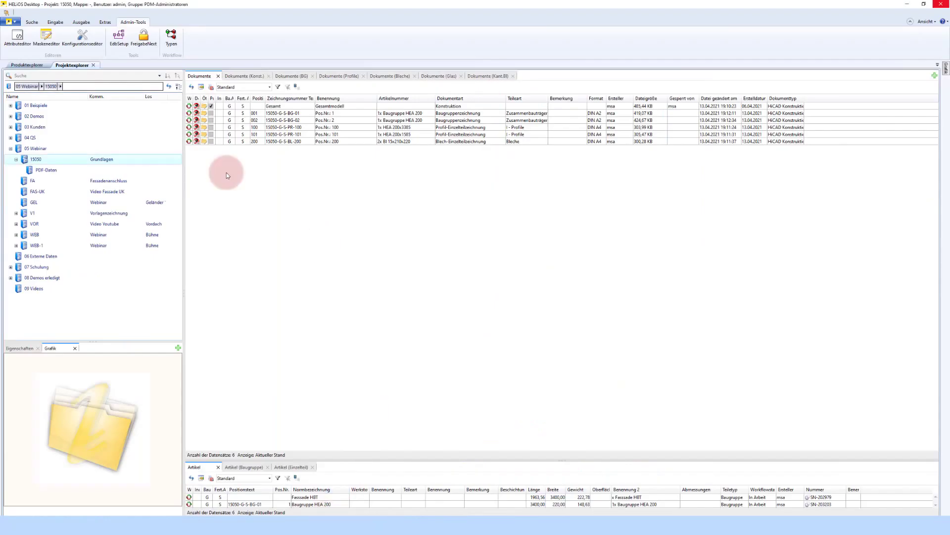
pyautogui.click(54, 174)
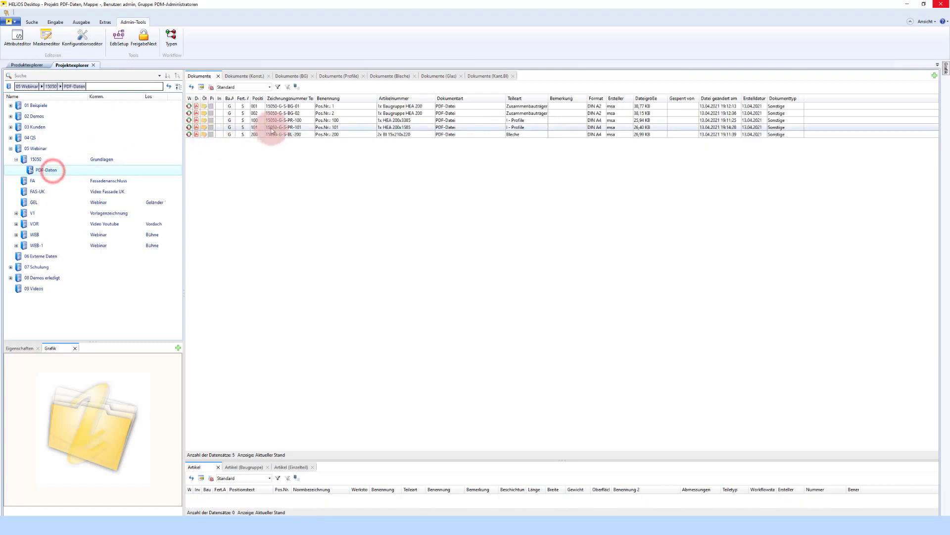
pyautogui.click(300, 127)
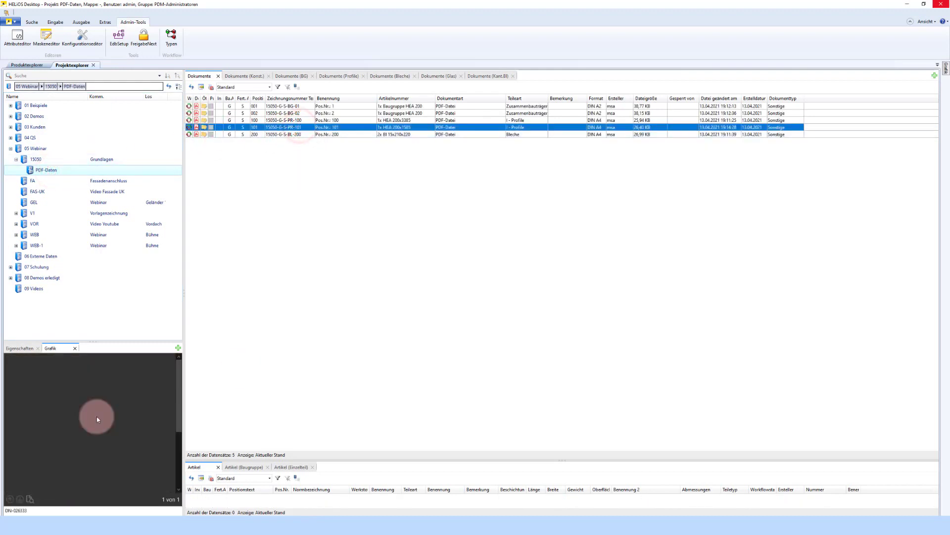
pyautogui.scroll(-3, 95, 418)
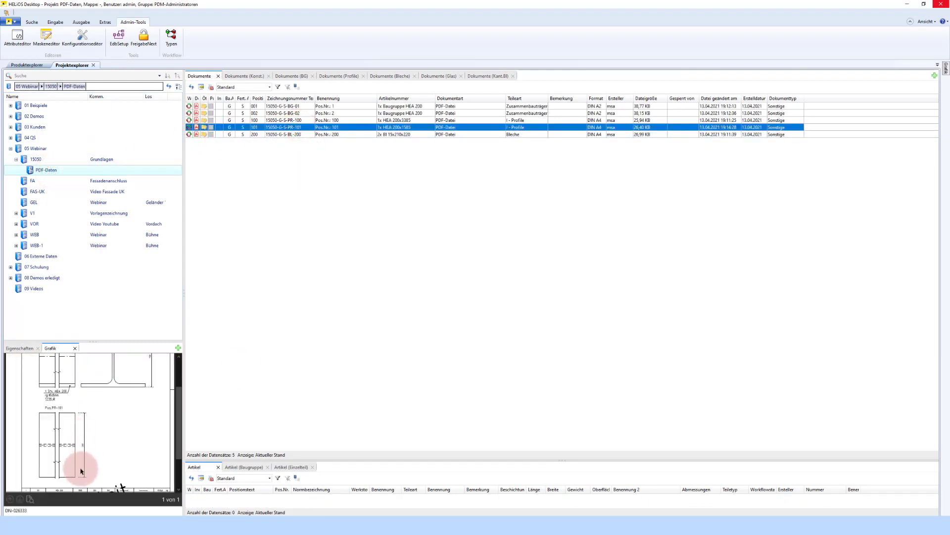
pyautogui.scroll(2, 96, 440)
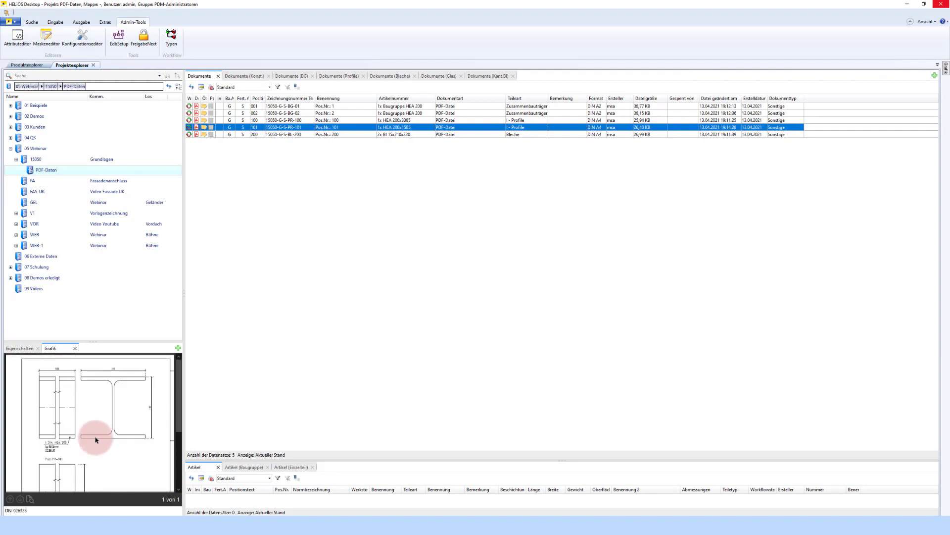
pyautogui.click(36, 159)
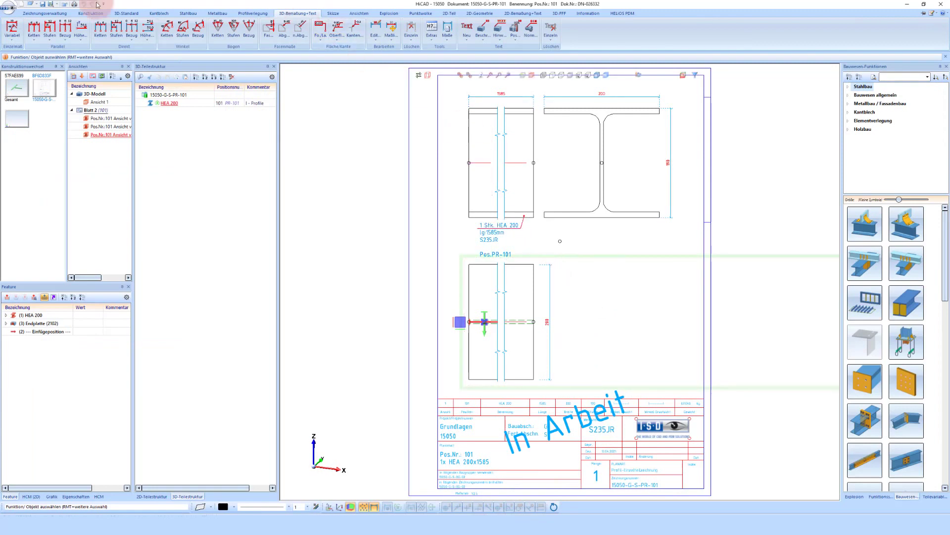
# Close drawing 15050-G-S-PR-101 and load the Gesamt assembly model, zoomed out to show both beams
pyautogui.click(62, 5)
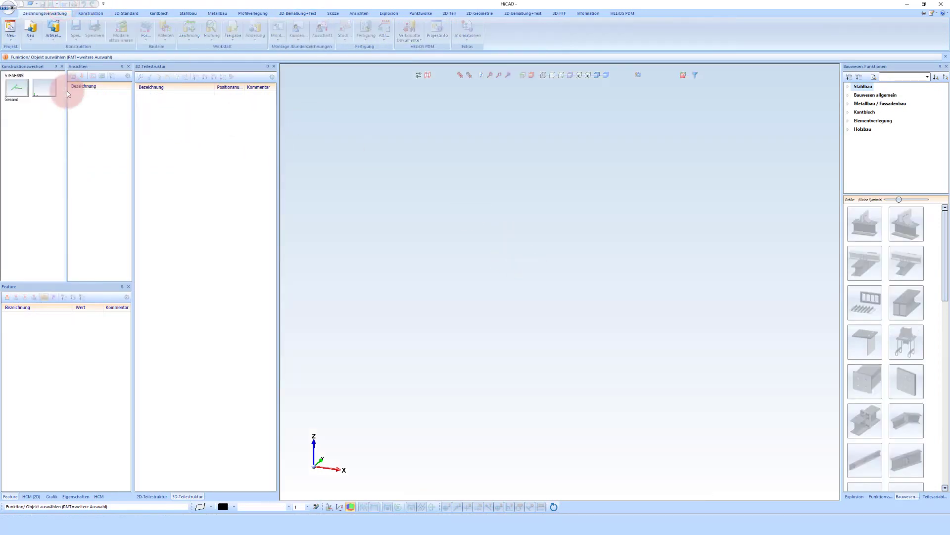
pyautogui.click(19, 87)
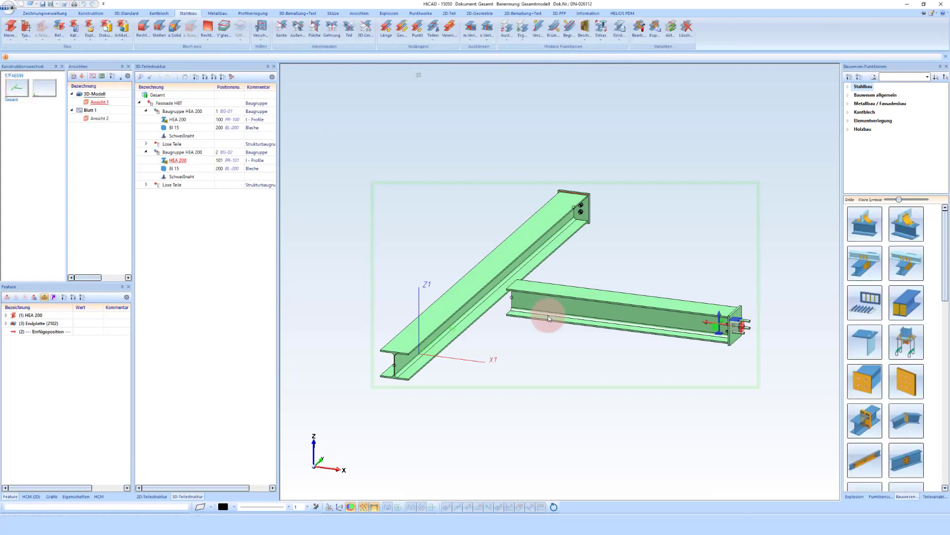
pyautogui.scroll(-1, 536, 339)
pyautogui.scroll(-1, 536, 339)
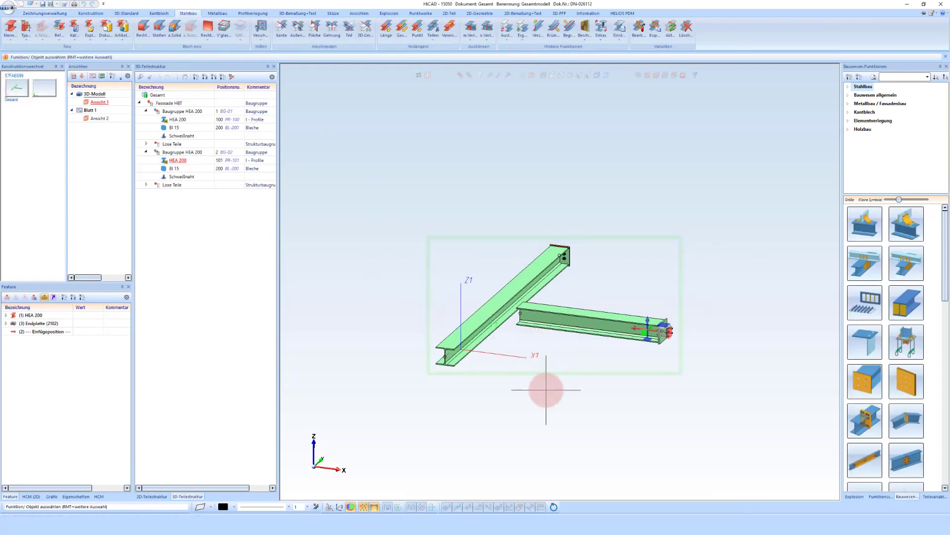